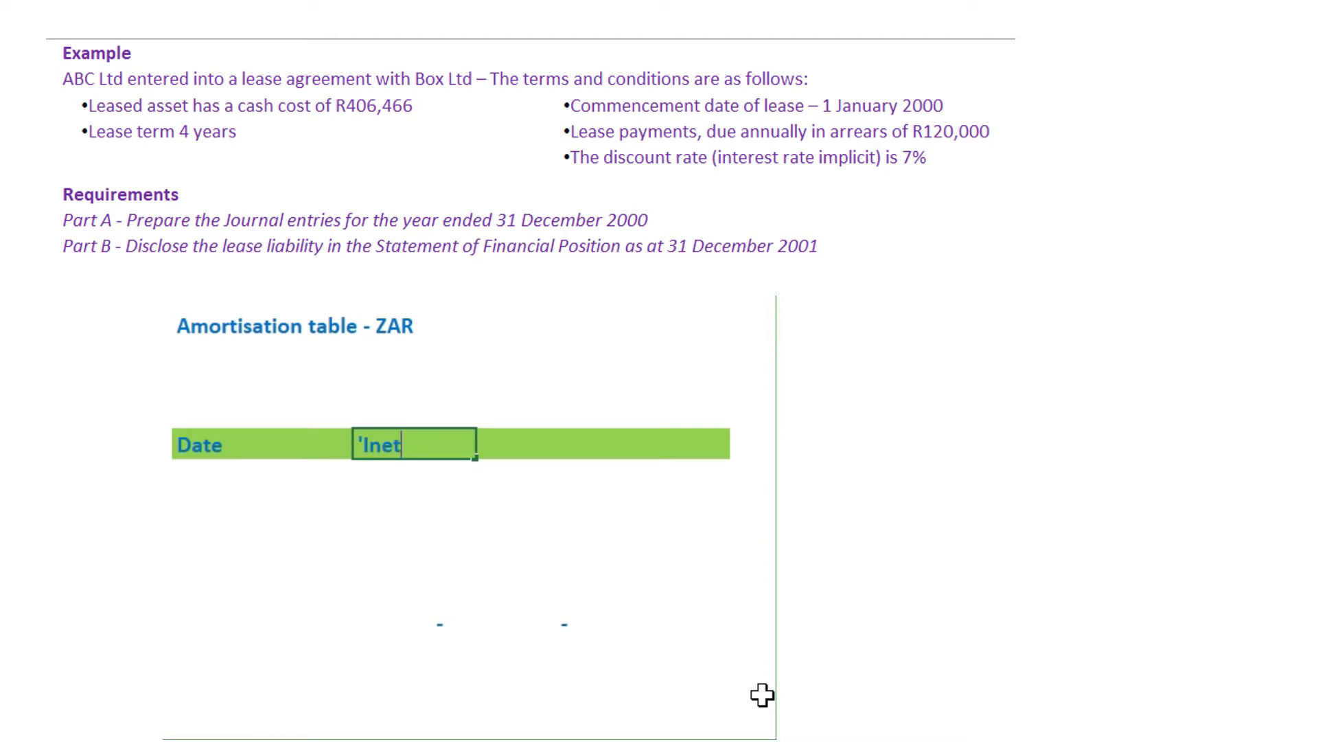
# Step: Fix the Interest heading and add Repayment and Balance headings after Date
pyautogui.press('BackSpace')
pyautogui.press('BackSpace')
pyautogui.write('terest')
pyautogui.press('Tab')
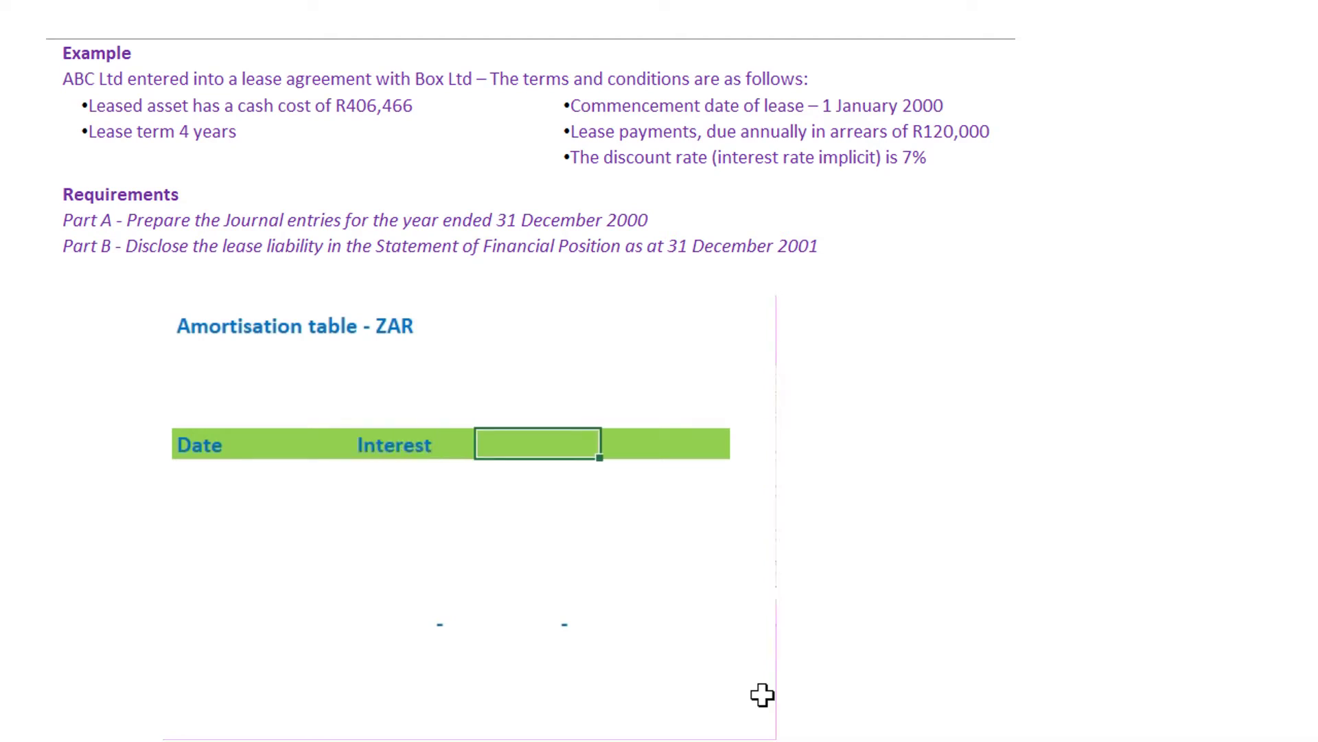
pyautogui.write("'Repayment")
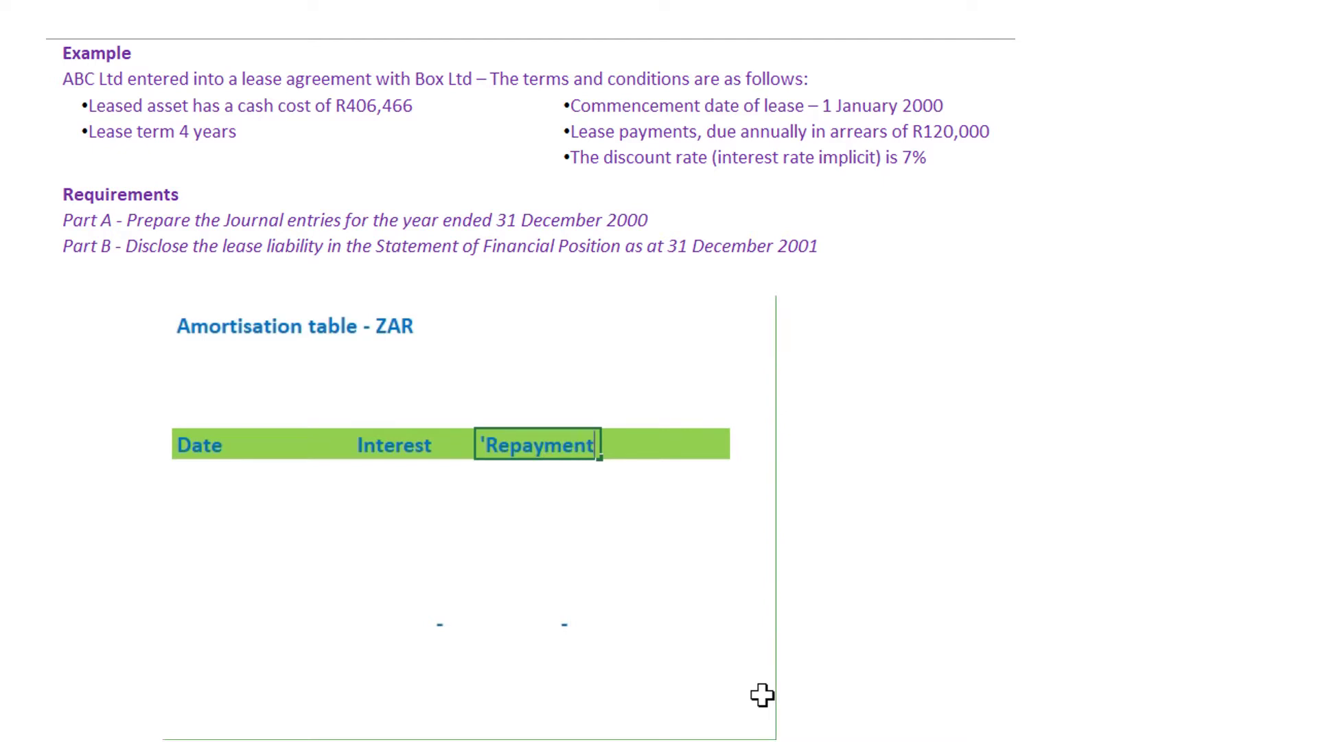
pyautogui.press('Tab')
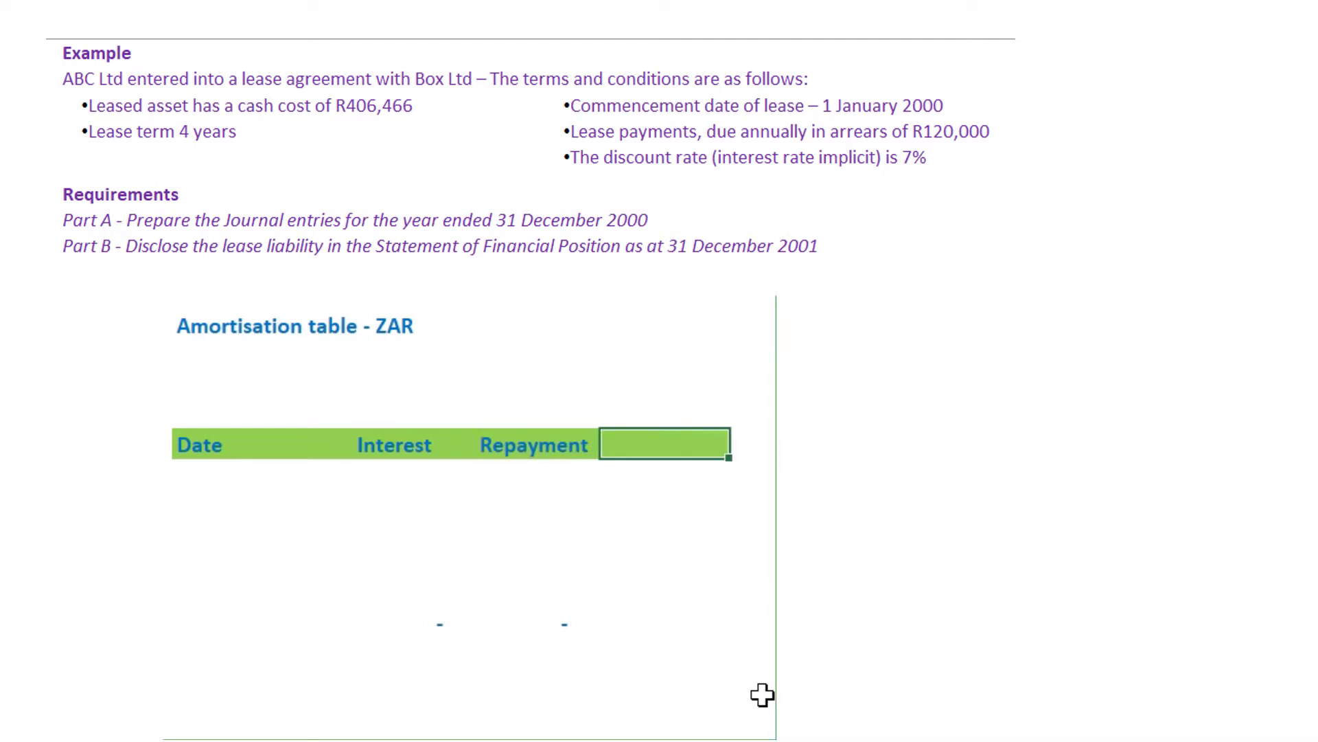
pyautogui.write("'Bl")
pyautogui.write('alance')
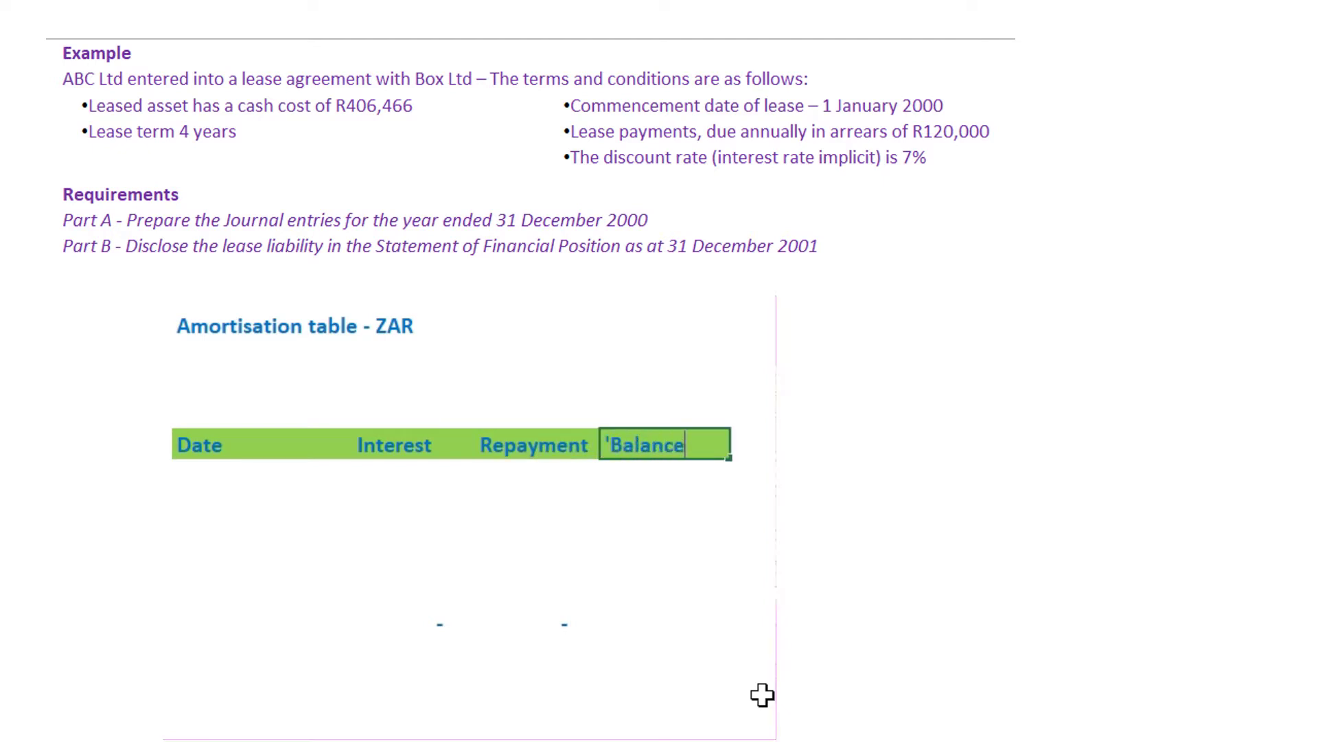
pyautogui.press('Return')
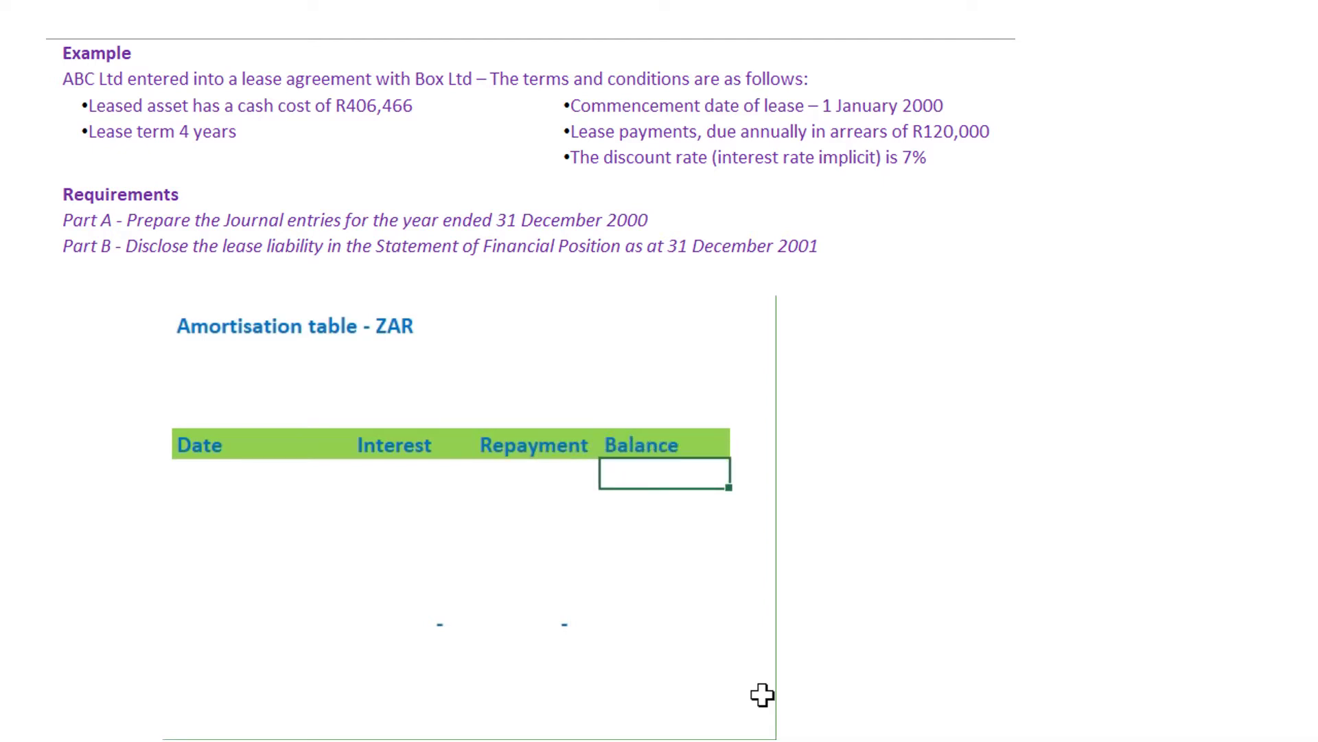
pyautogui.press('Left')
pyautogui.press('Left')
pyautogui.press('Left')
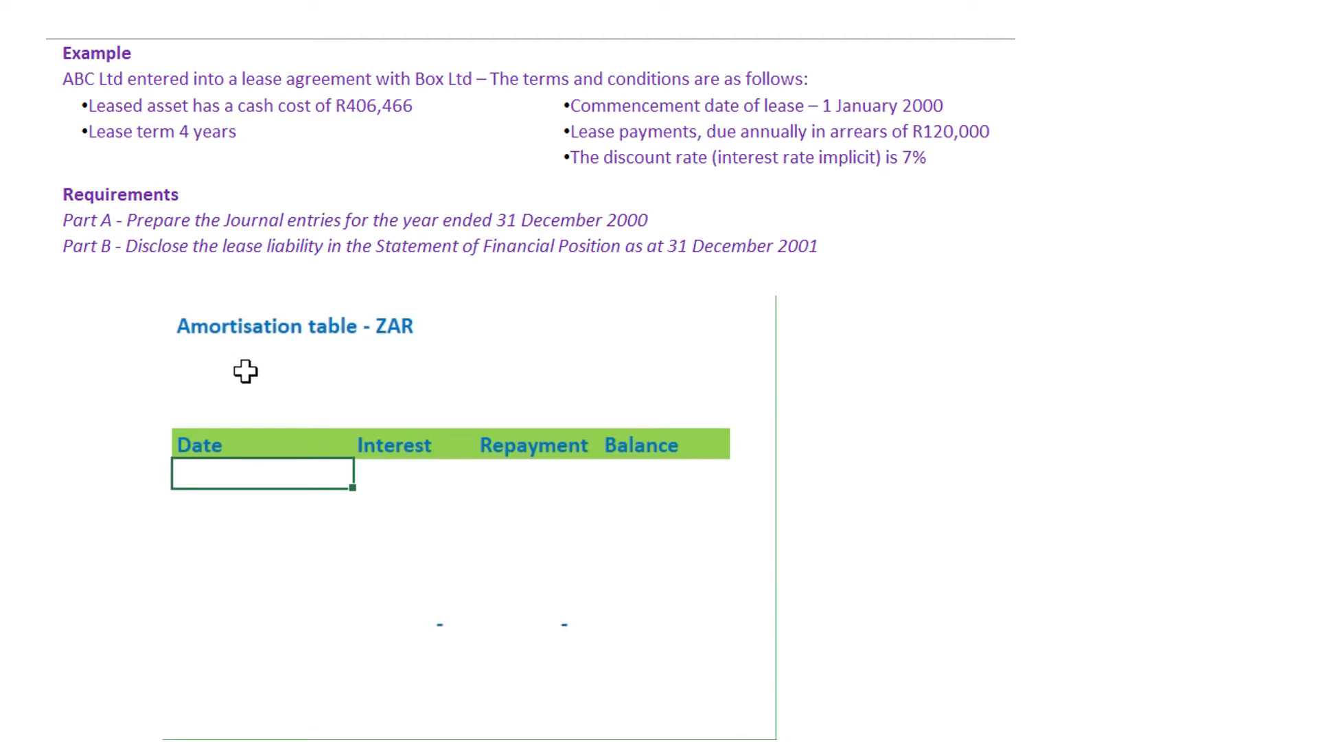
# Step: Enter 1 January 2000 under Date and an opening balance of 406 466 under Balance
pyautogui.moveTo(261, 412); pyautogui.dragTo(294, 680)
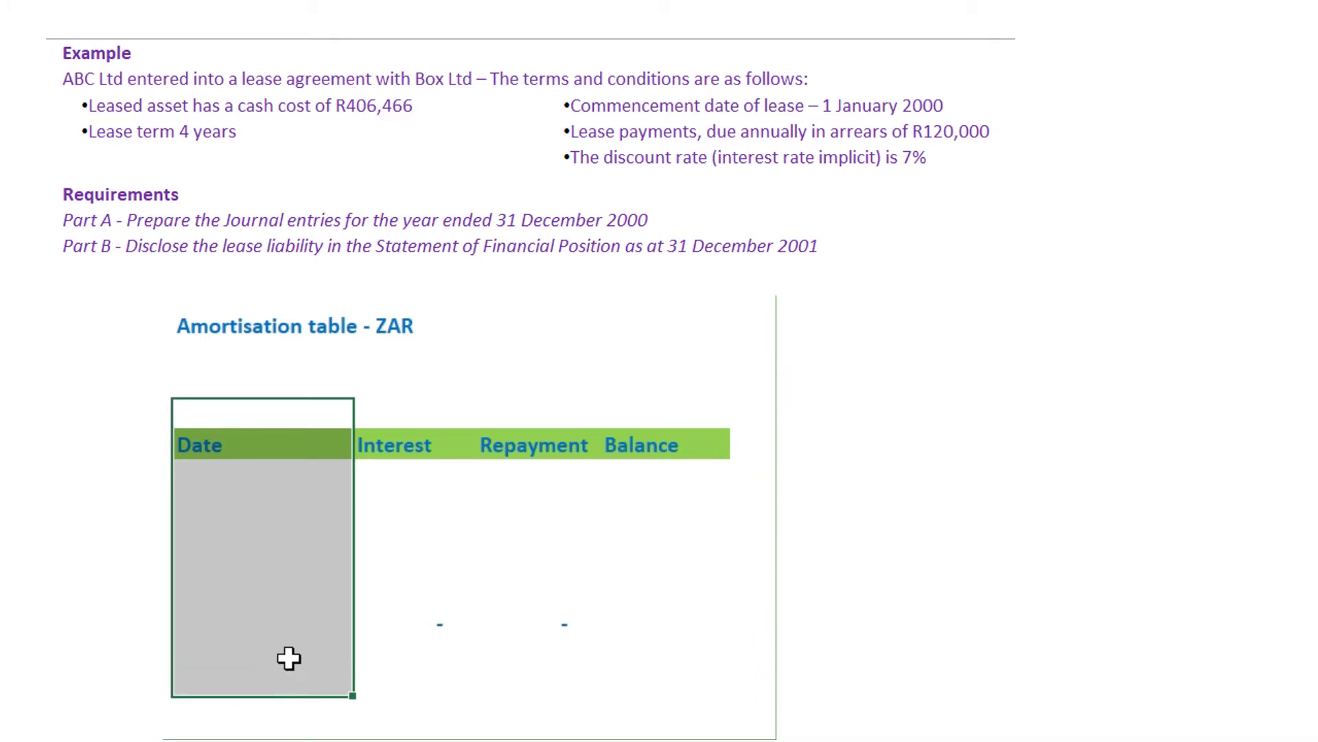
pyautogui.doubleClick(288, 478)
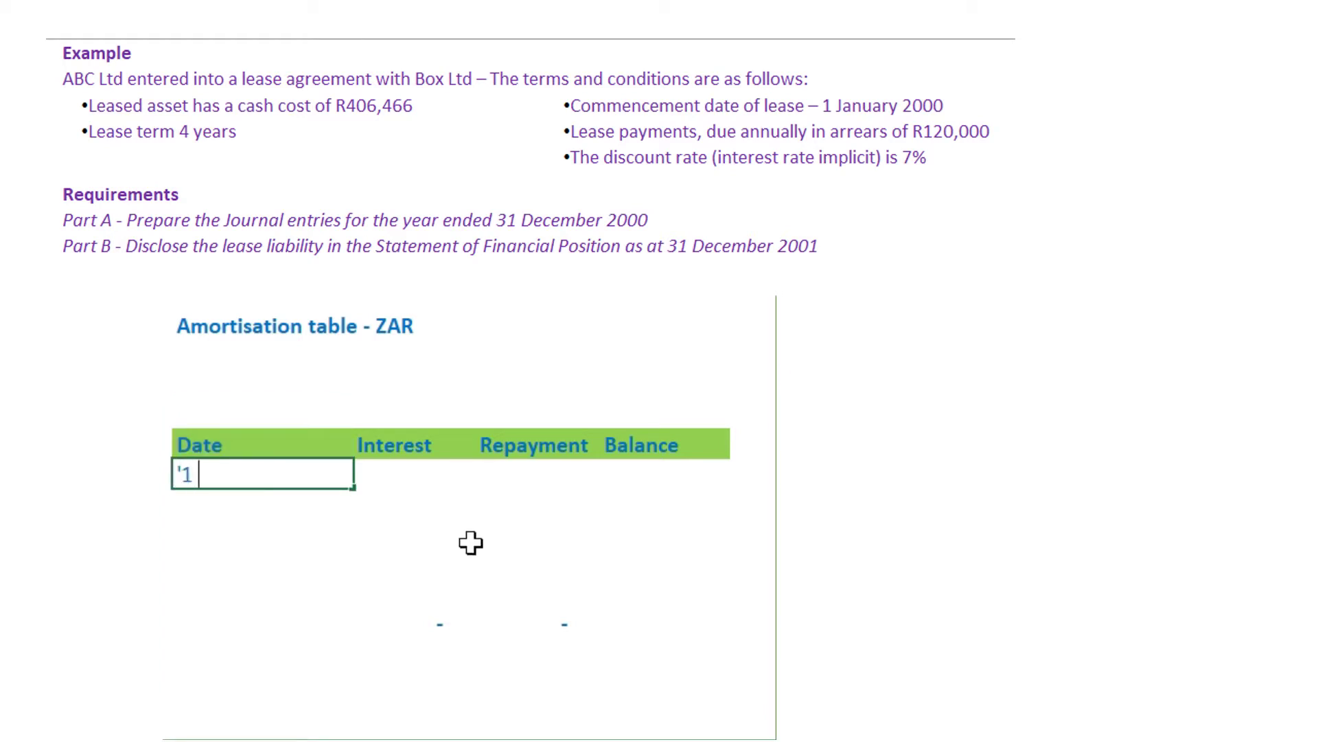
pyautogui.write("'1 January 2000")
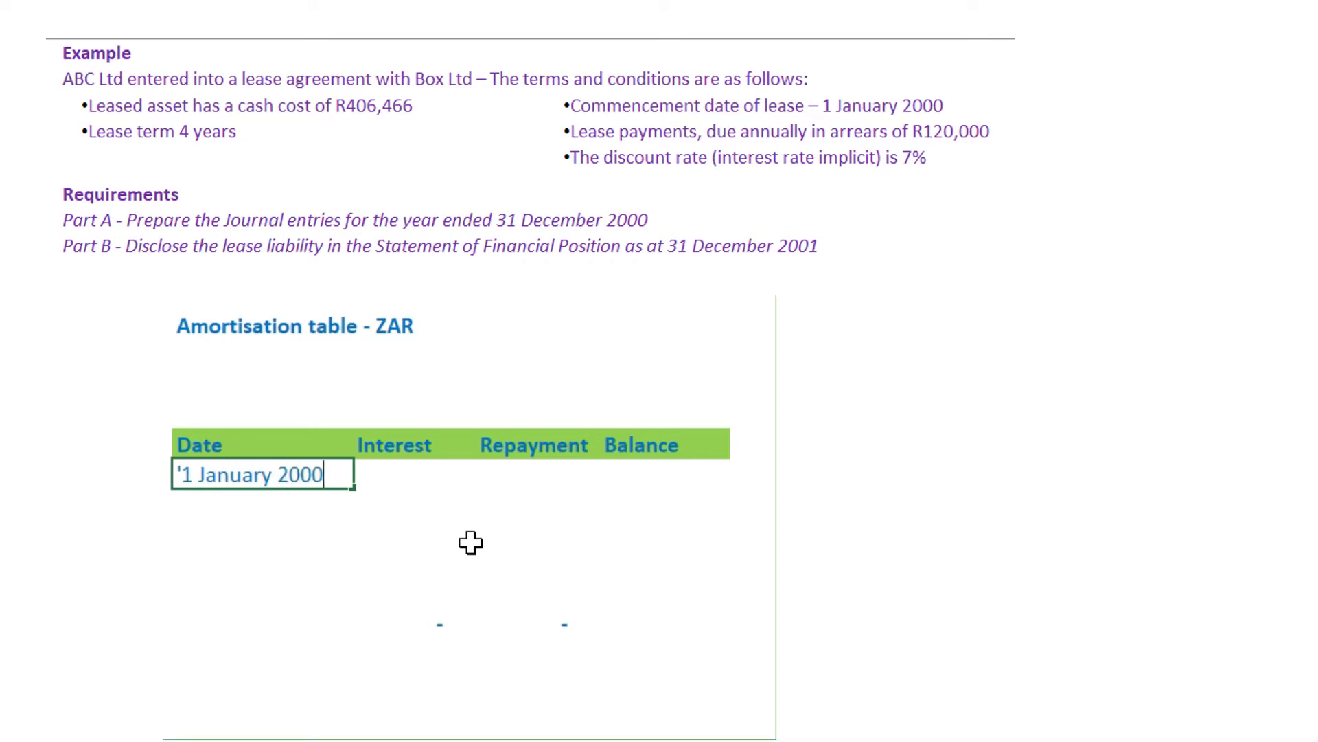
pyautogui.press('Return')
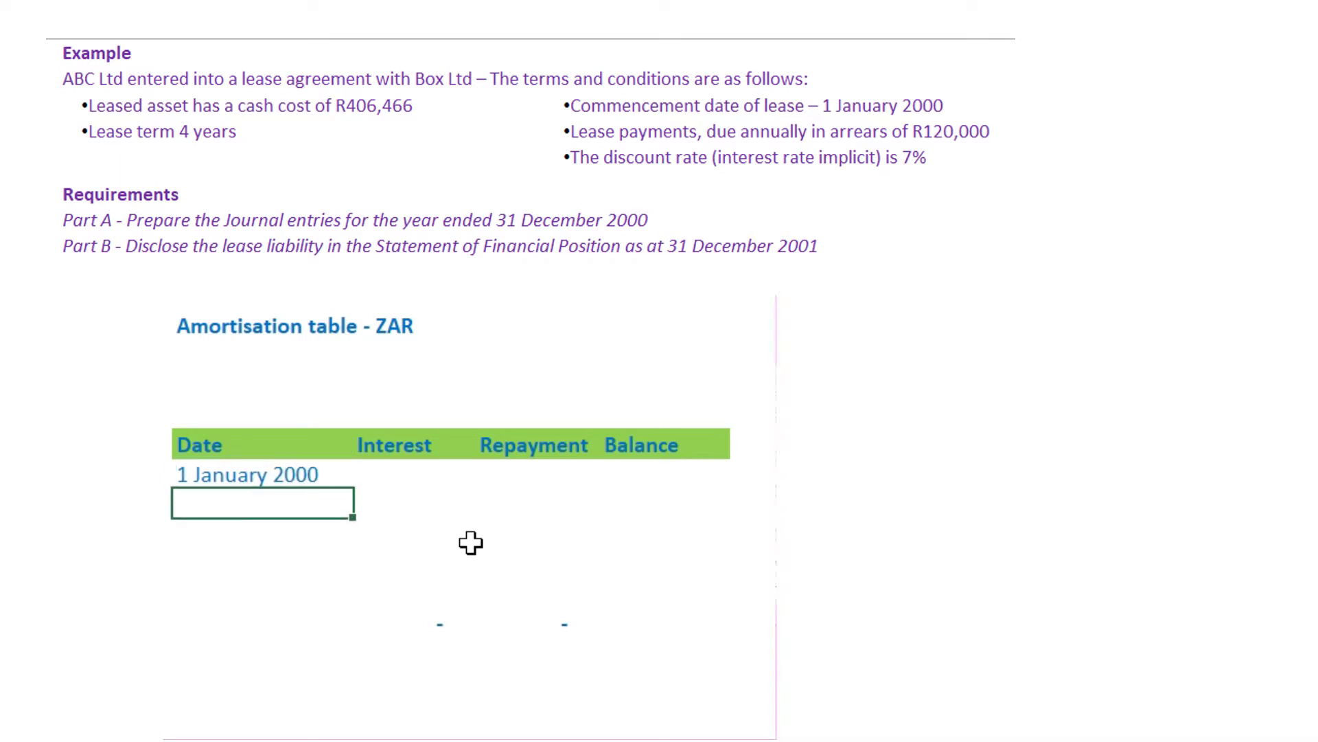
pyautogui.press('Up')
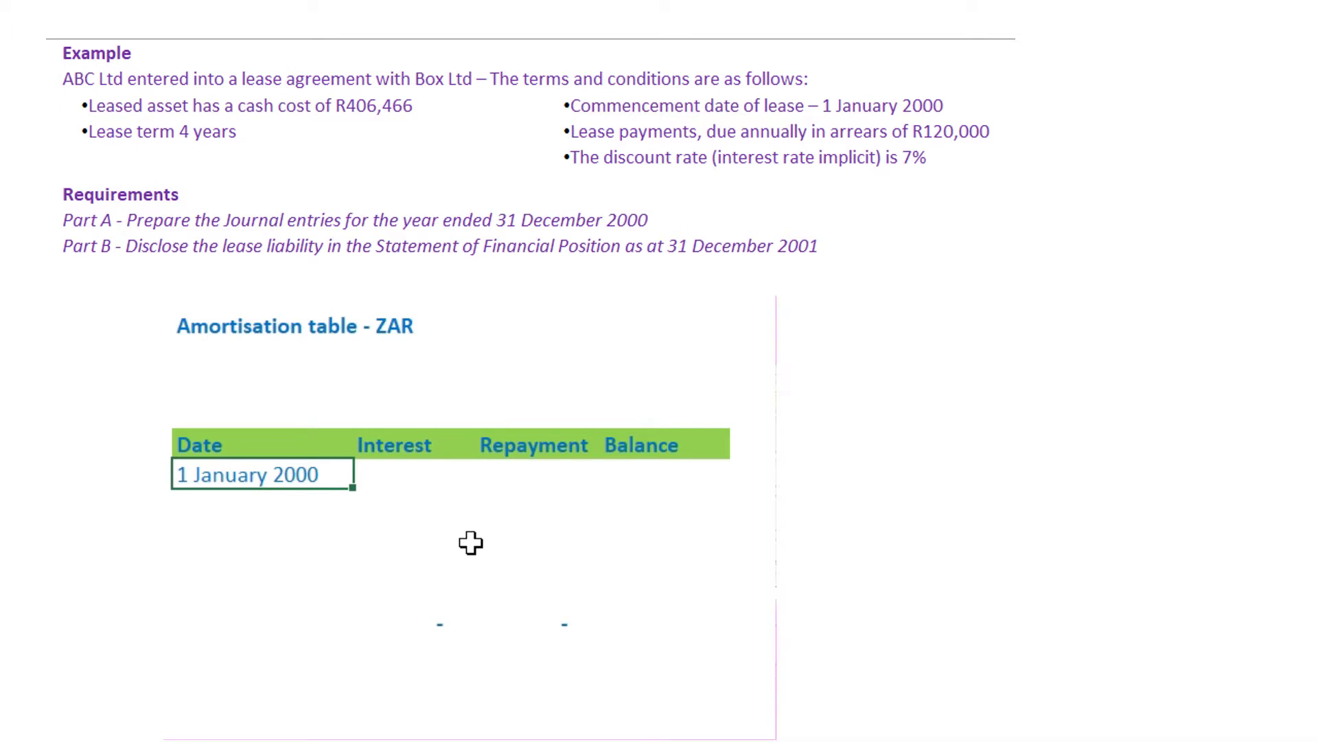
pyautogui.press('Right')
pyautogui.press('Right')
pyautogui.press('Right')
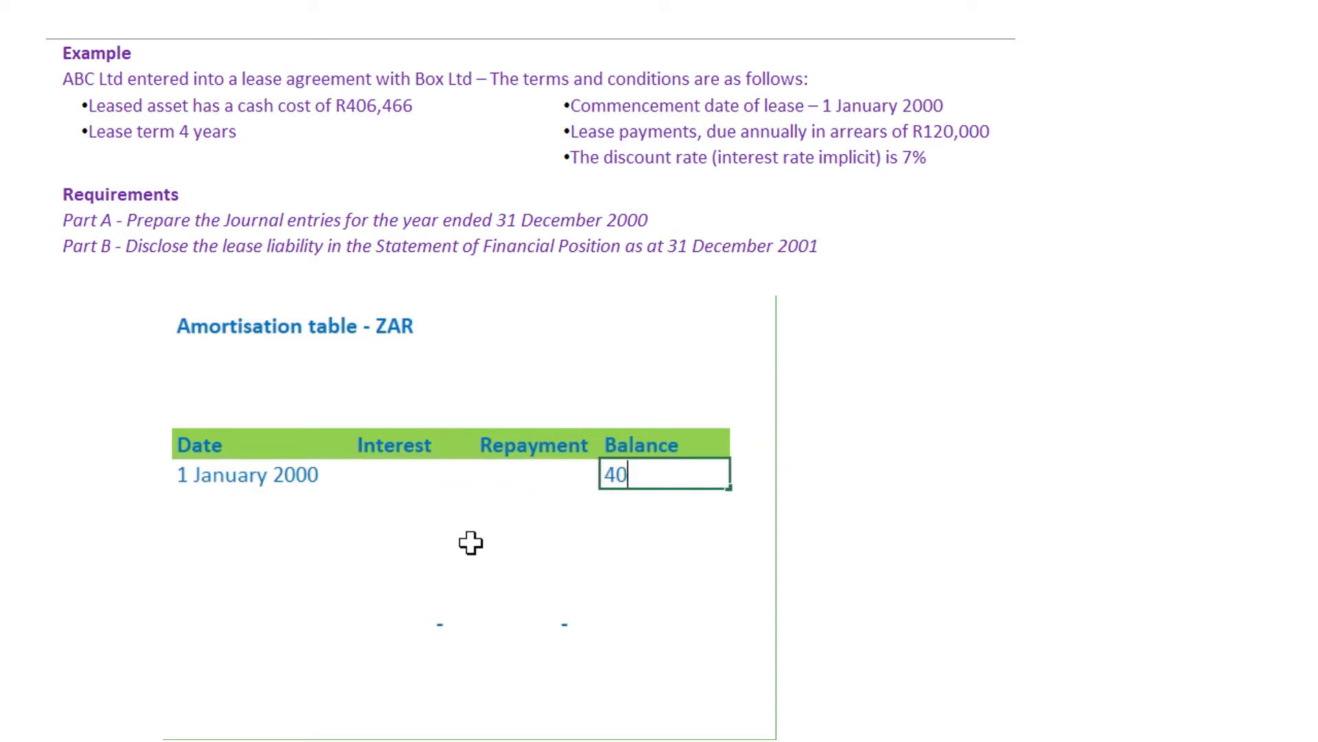
pyautogui.write('406 466')
pyautogui.press('Return')
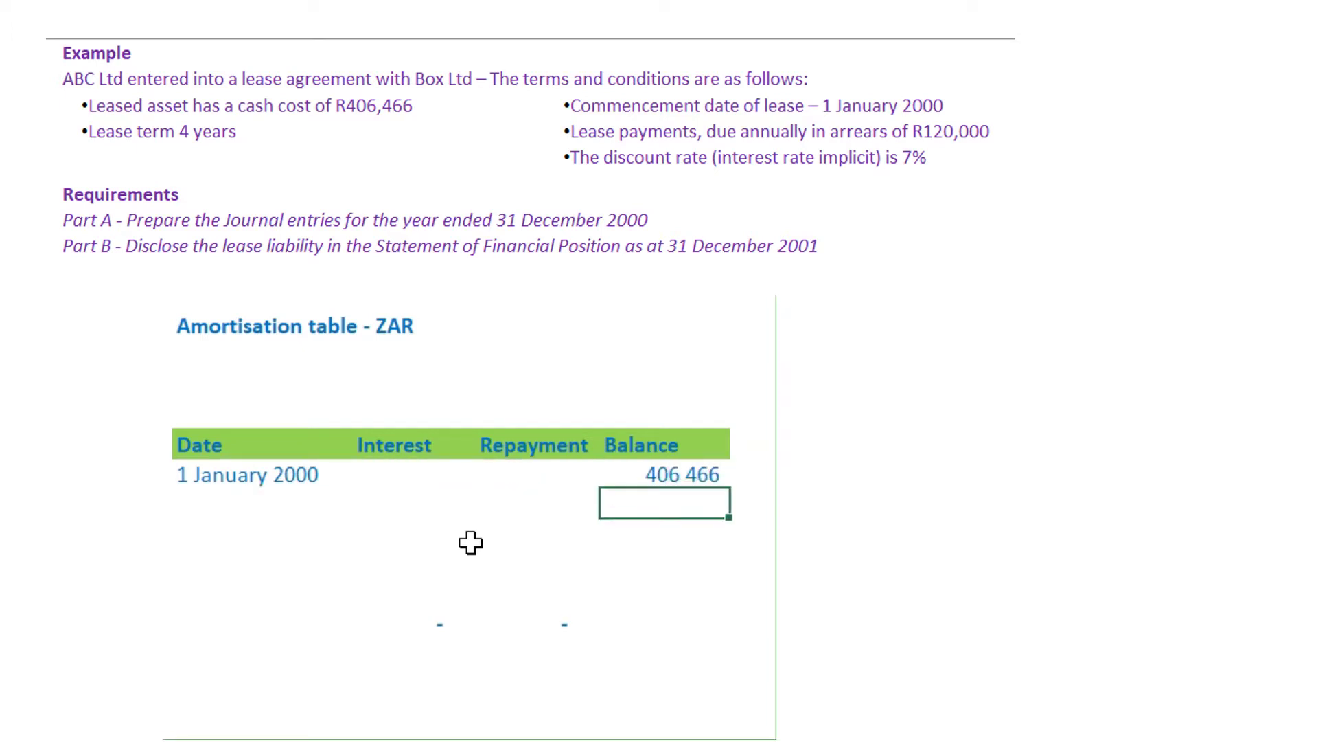
# Step: Add 31 December 2000 as the year-end date in the next row
pyautogui.press('Left')
pyautogui.press('Left')
pyautogui.press('Left')
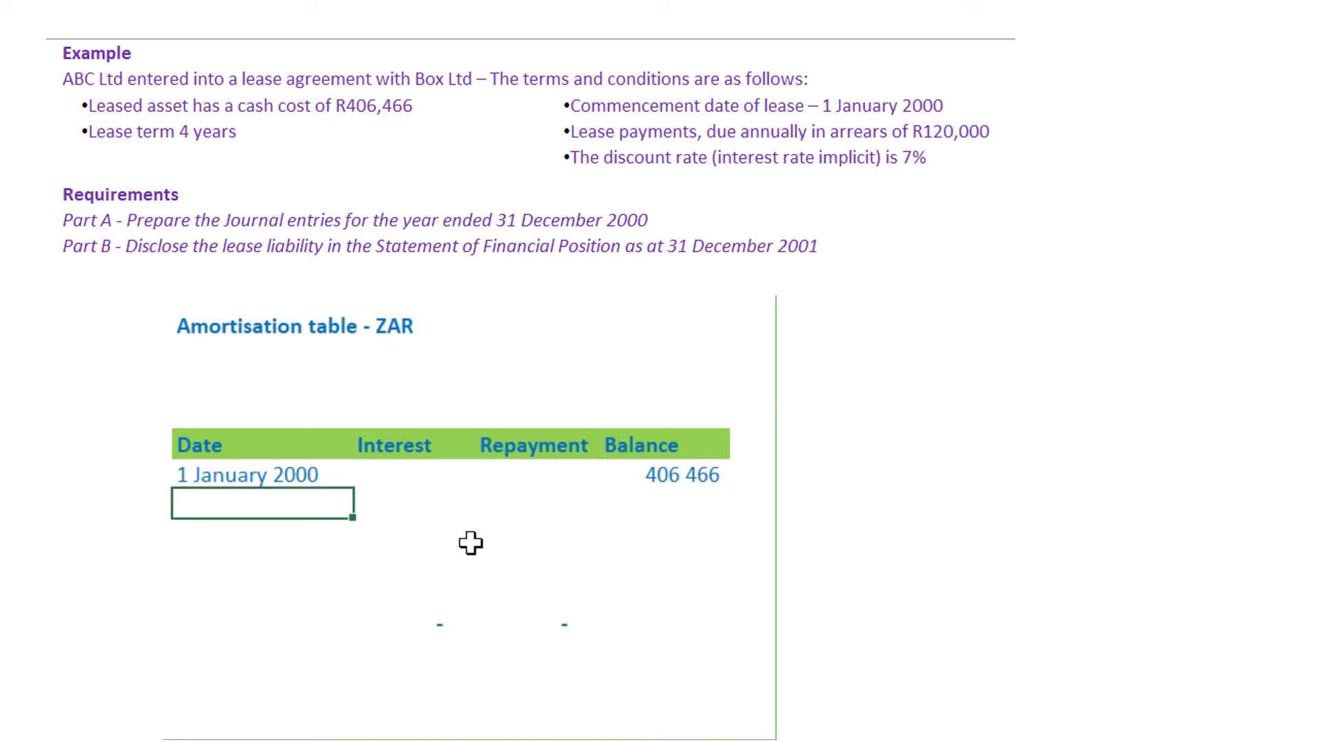
pyautogui.write("'")
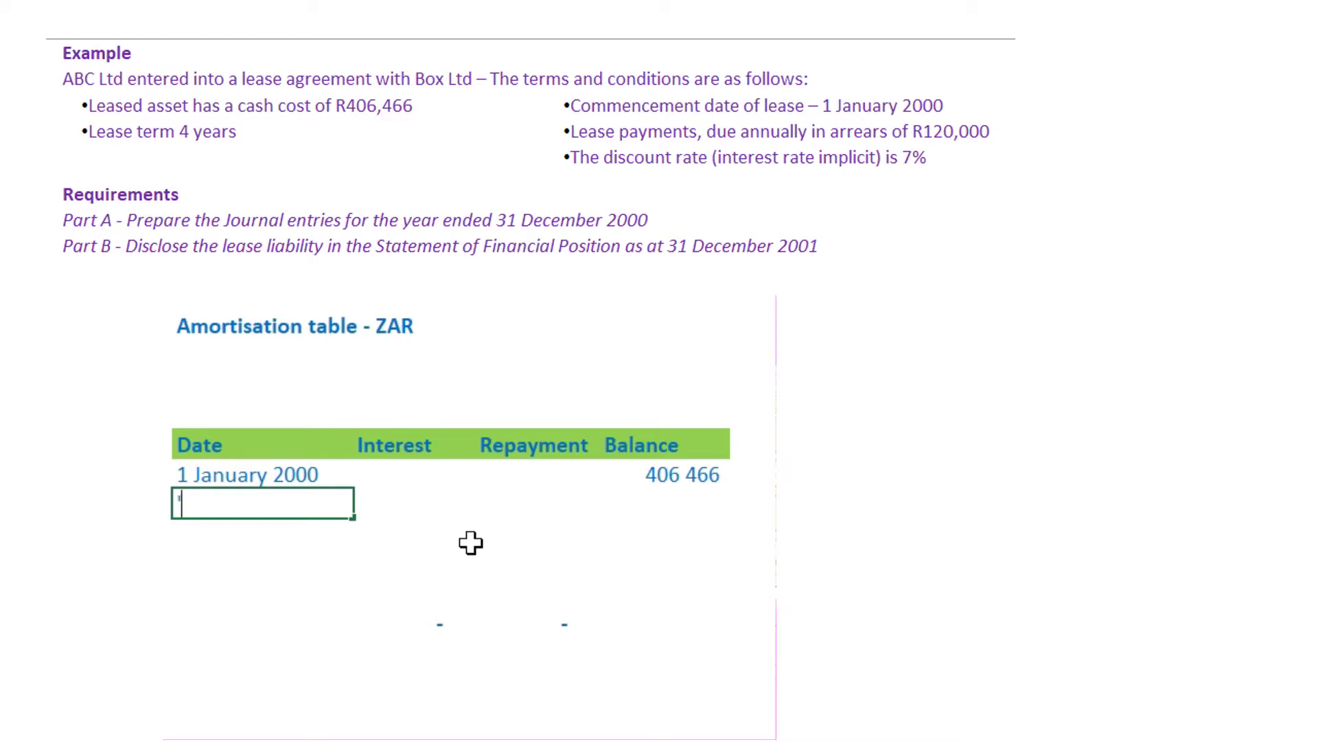
pyautogui.write('31 December 2000')
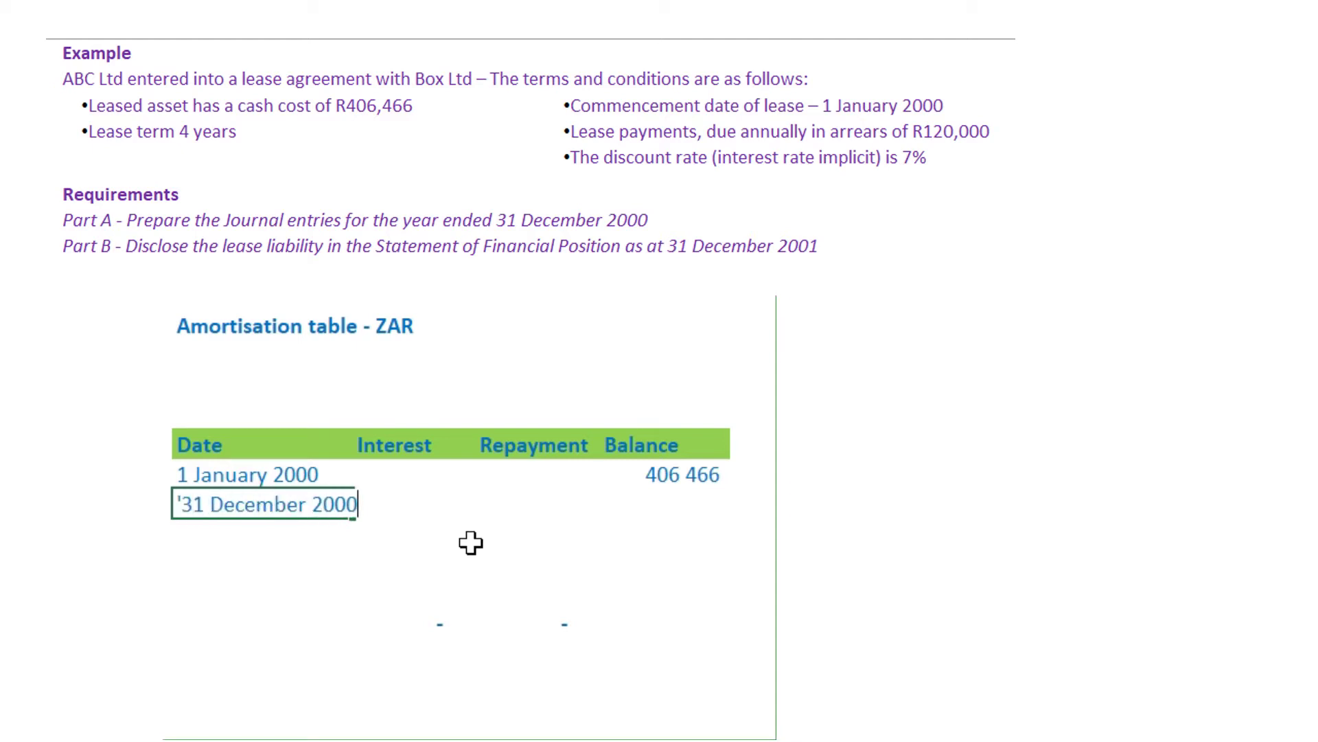
pyautogui.press('Return')
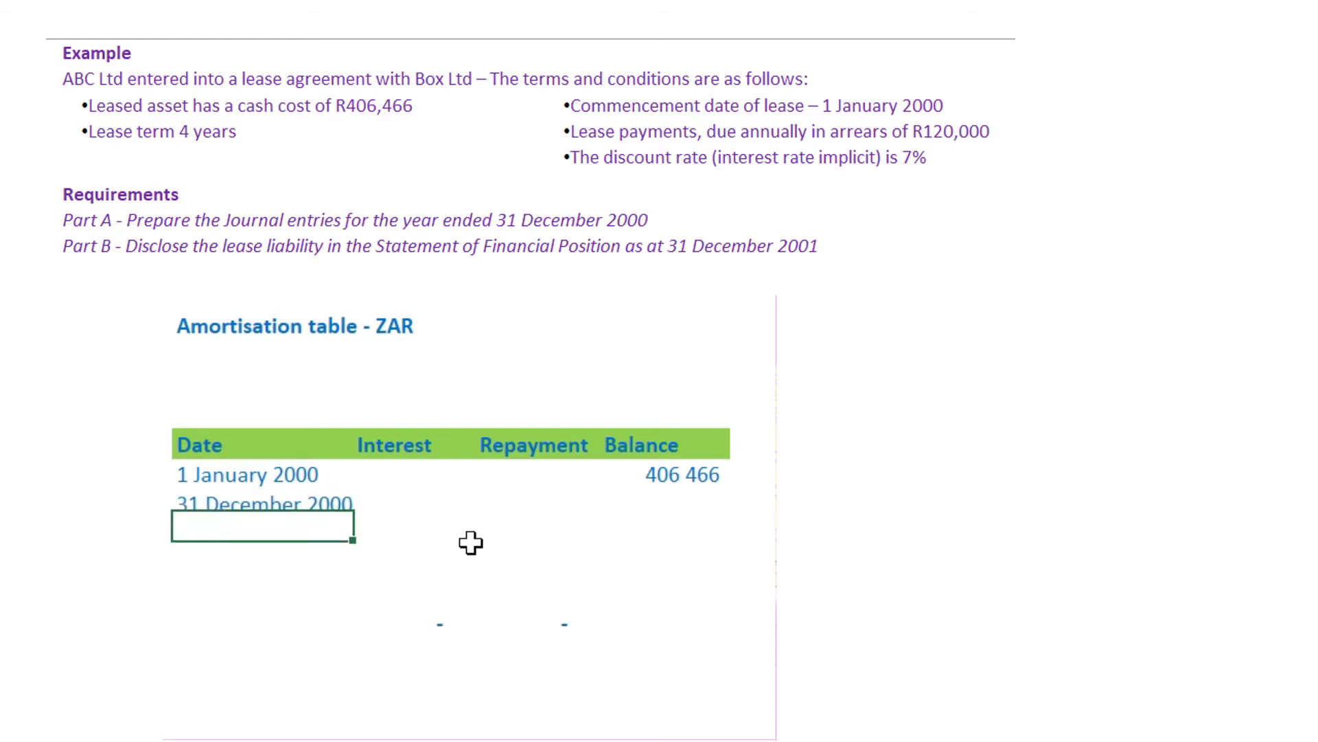
pyautogui.press('Up')
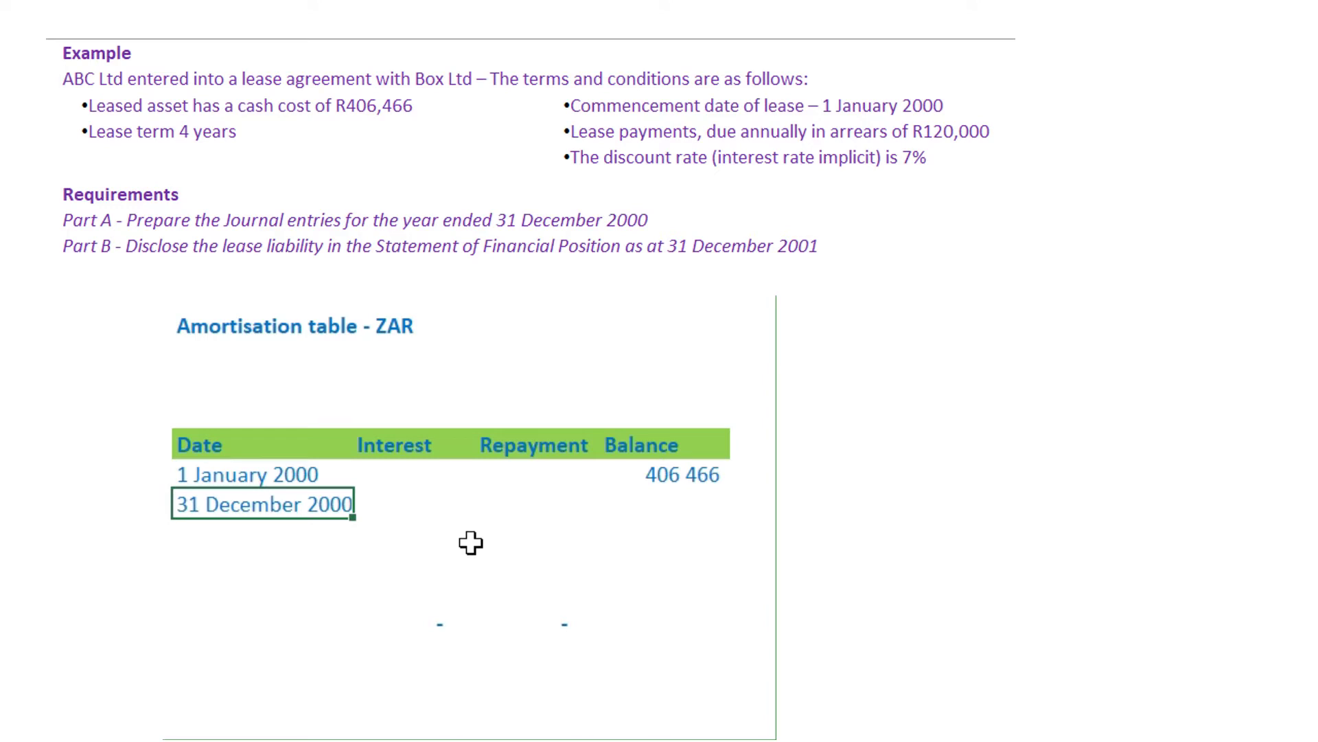
pyautogui.press('Right')
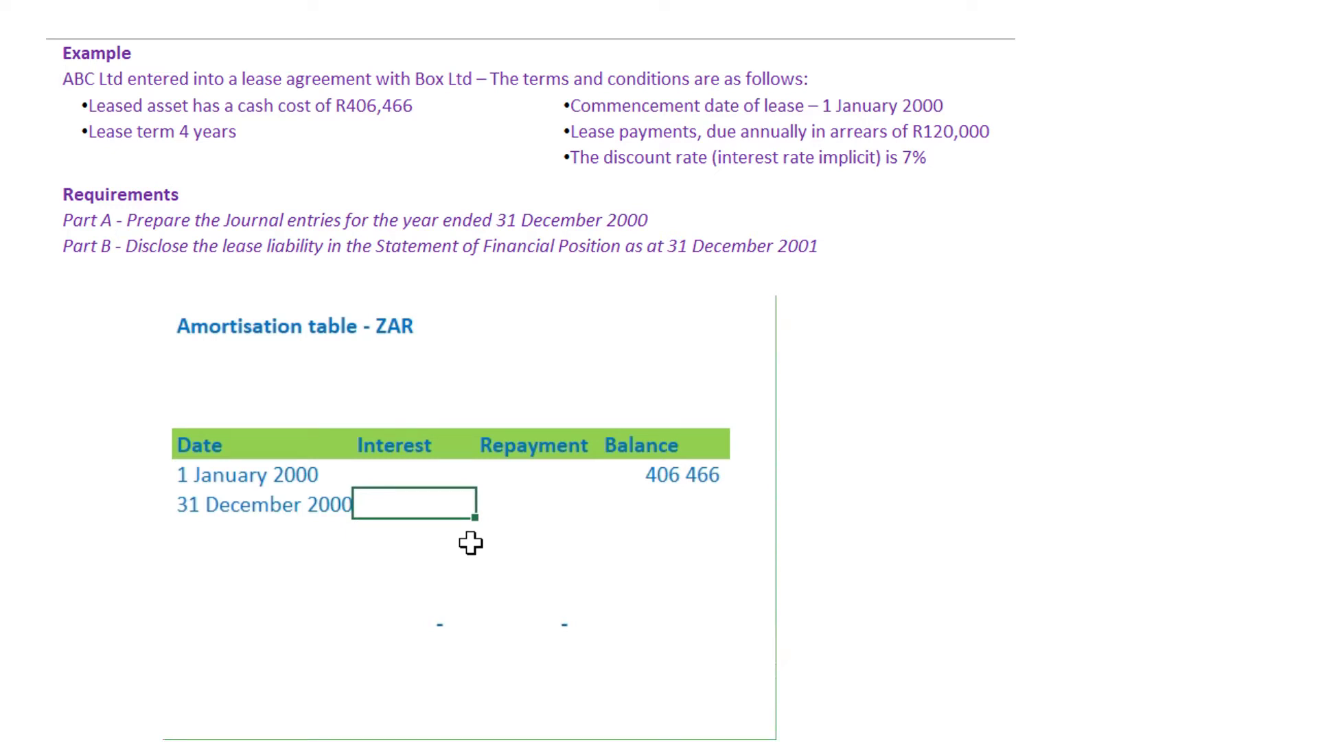
pyautogui.press('Right')
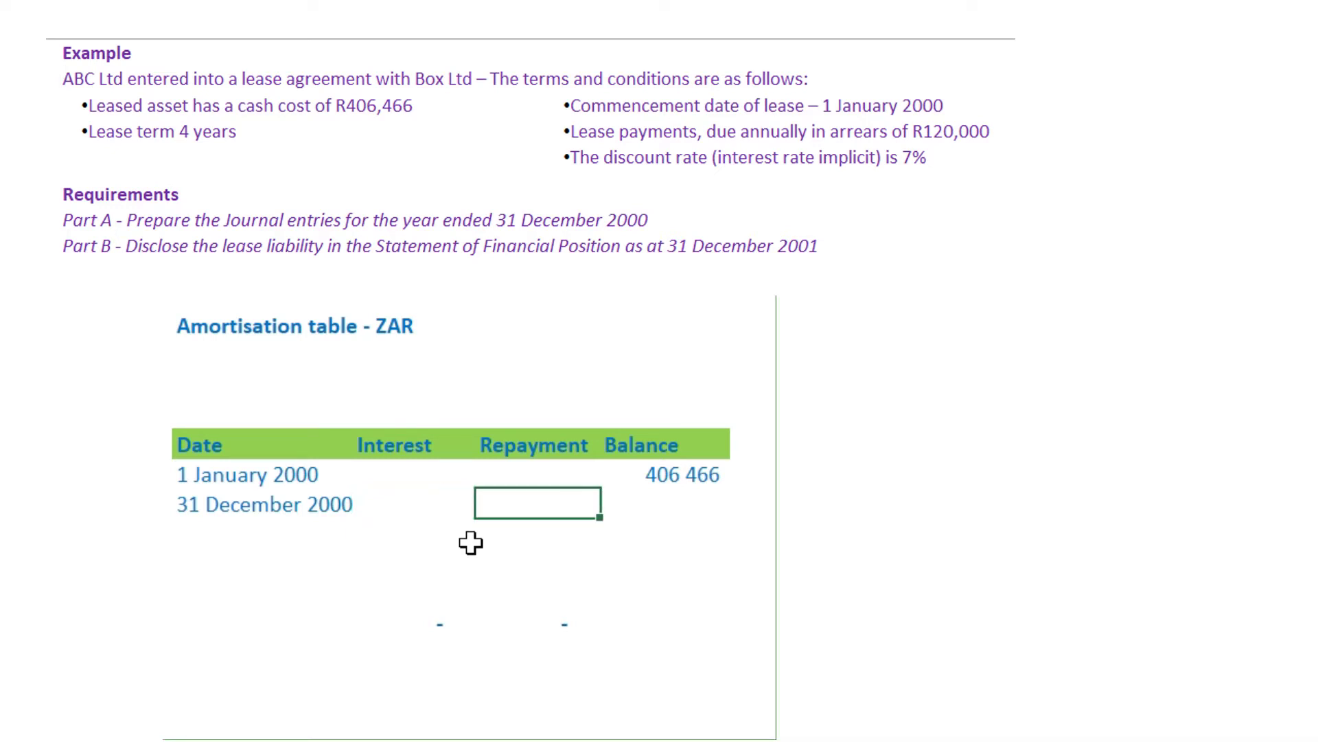
pyautogui.press('Left')
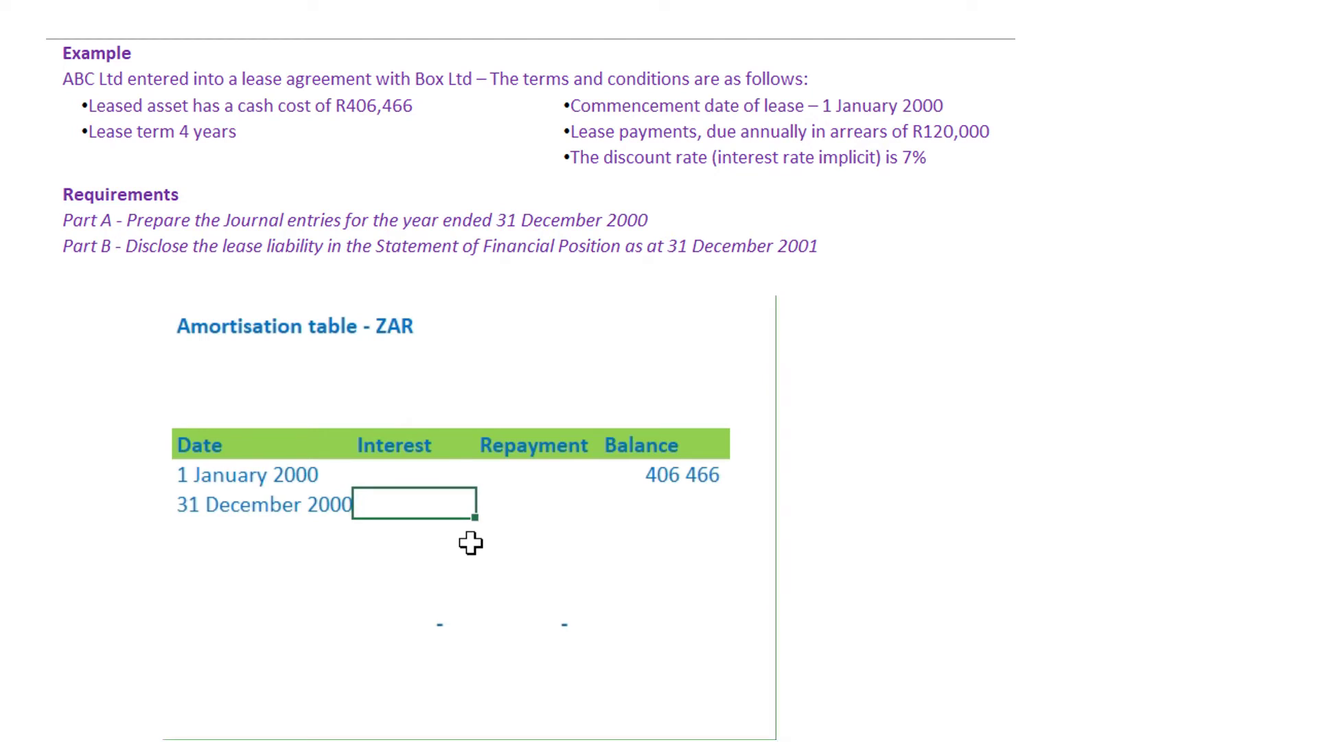
# Step: Add a 'Discount rate' label with value 0.07 and copy the date cells' formatting onto it
pyautogui.press('Up')
pyautogui.press('Up')
pyautogui.press('Up')
pyautogui.press('Up')
pyautogui.press('Left')
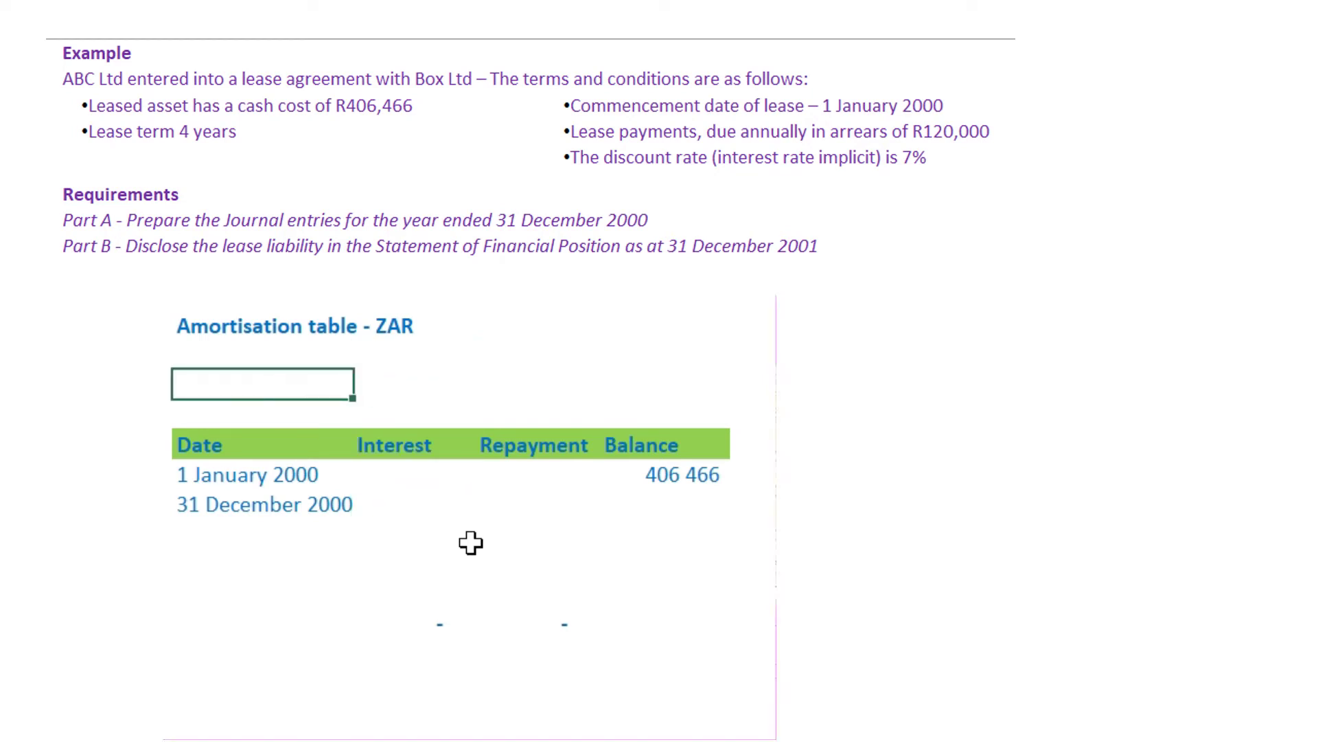
pyautogui.write("'Discount rate")
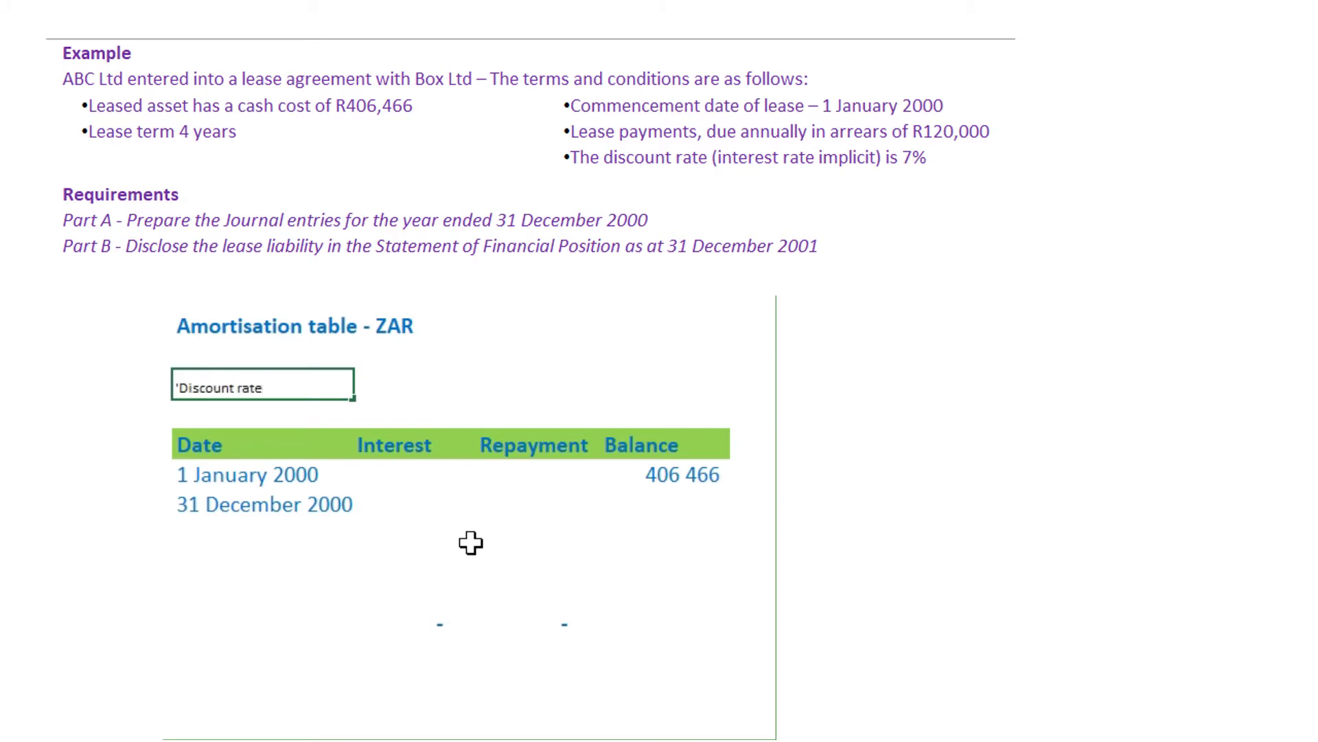
pyautogui.press('Right')
pyautogui.write('0.')
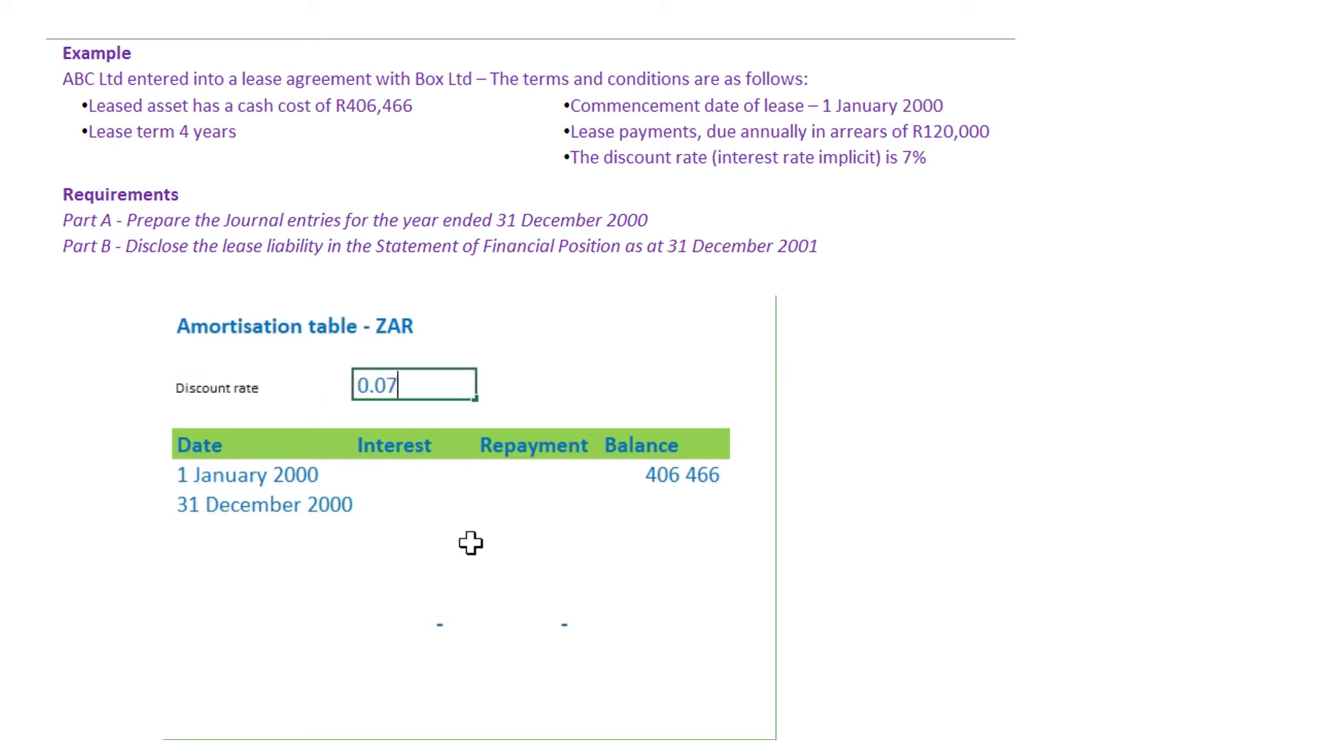
pyautogui.write('07')
pyautogui.press('Return')
pyautogui.press('Down')
pyautogui.press('Down')
pyautogui.press('Left')
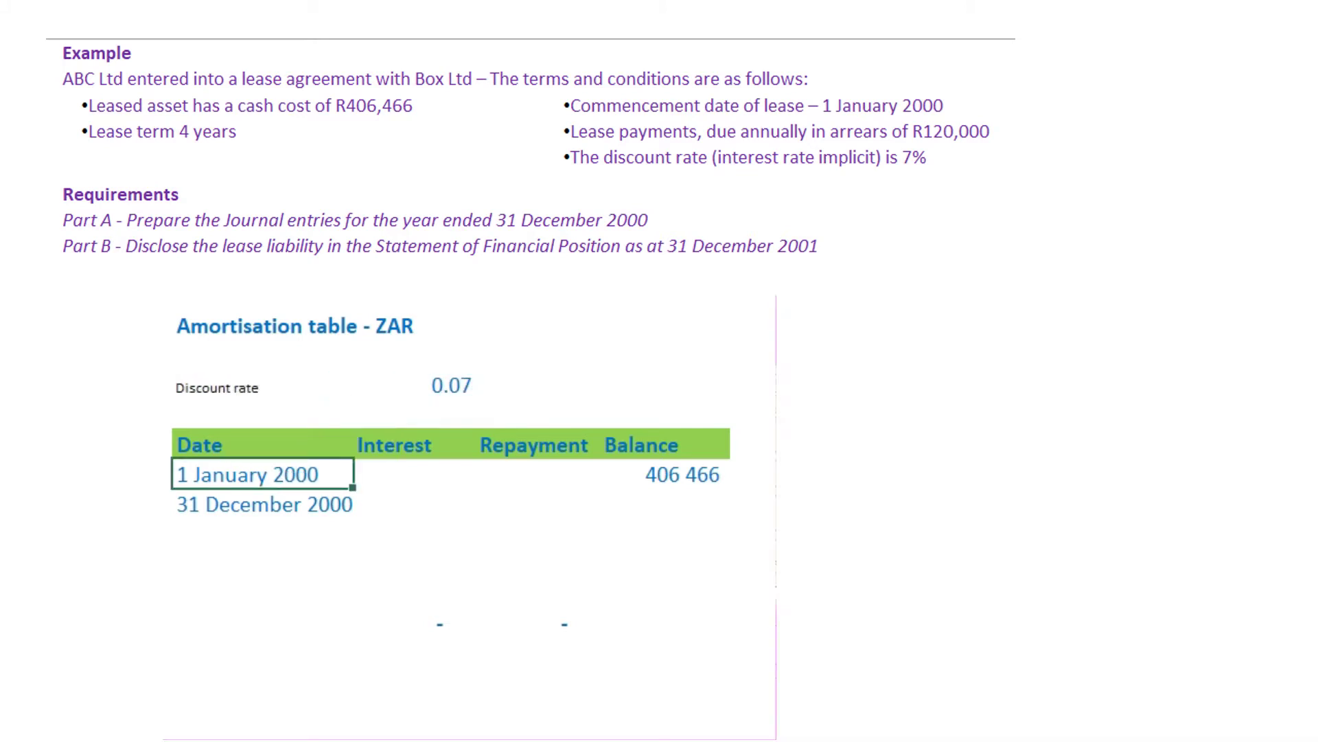
pyautogui.click(234, 386)
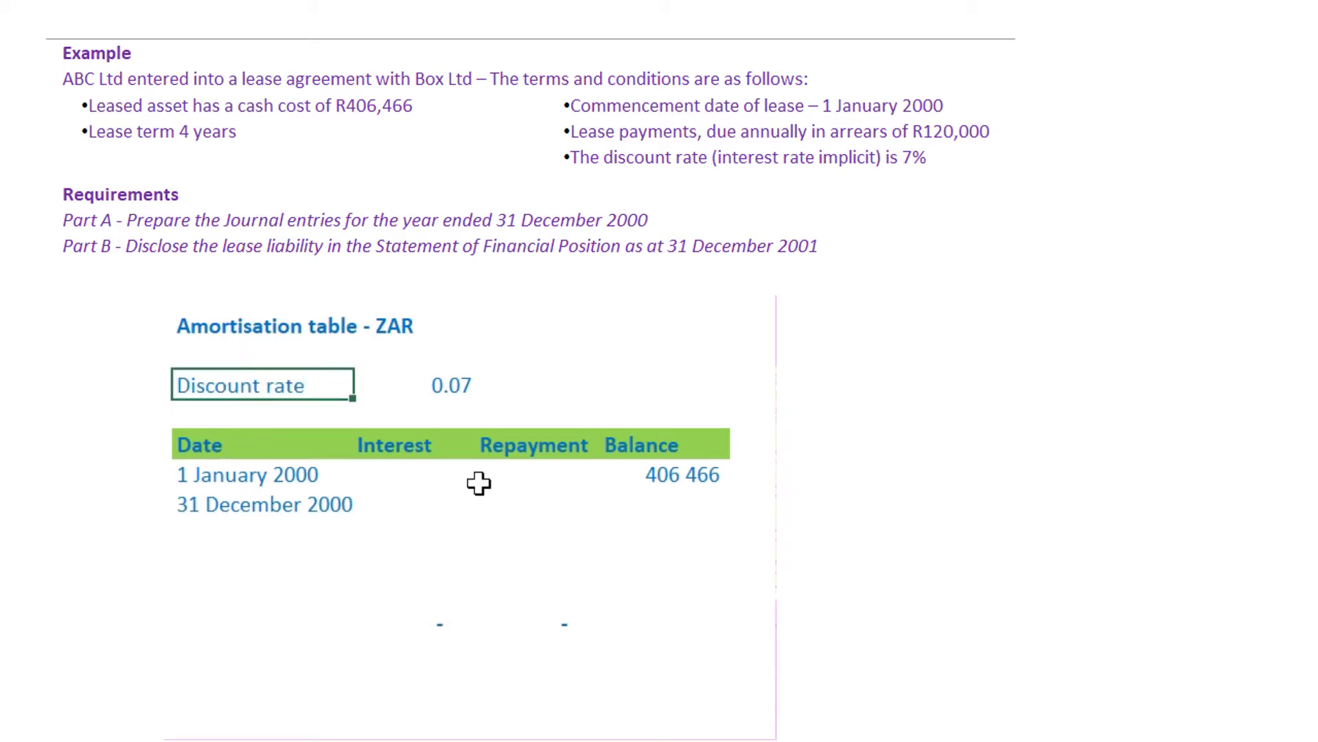
pyautogui.click(449, 500)
# Step: Enter the 2000 interest formula =E18*C15, giving 28 453
pyautogui.write('=')
pyautogui.press('Up')
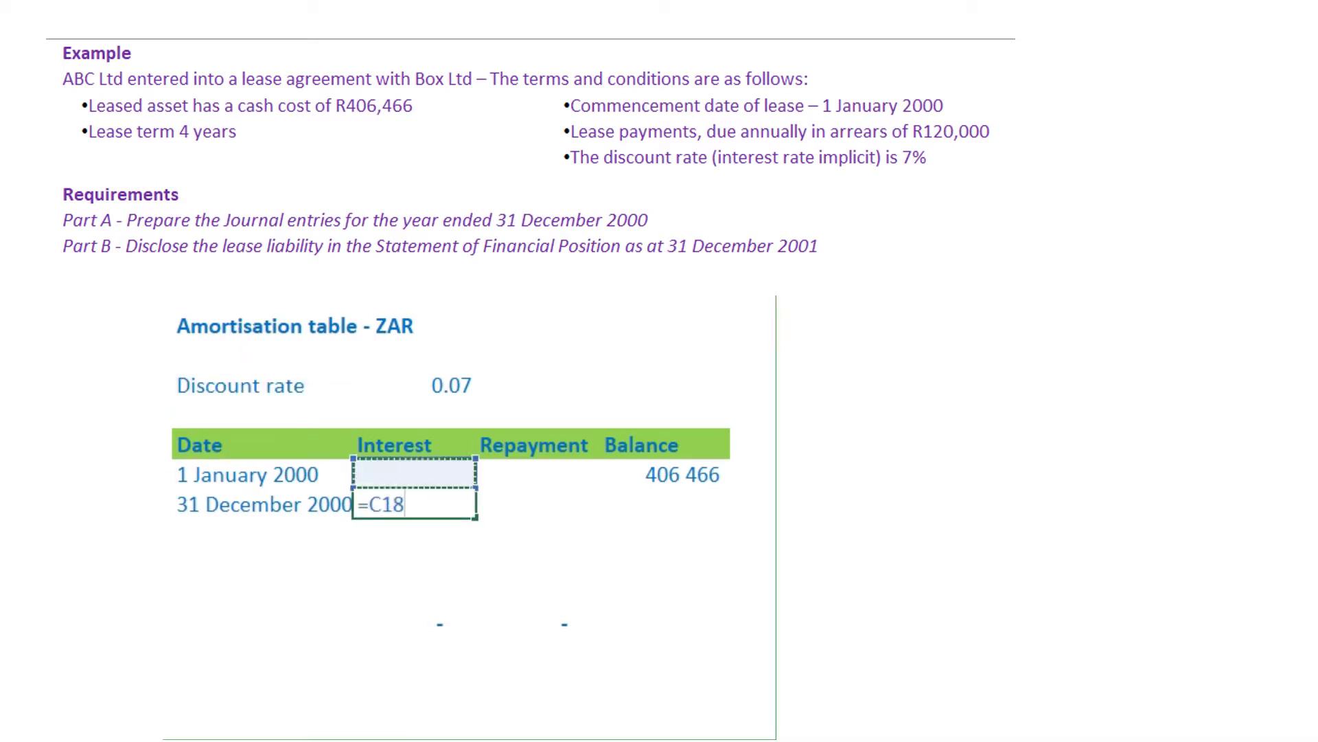
pyautogui.press('Right')
pyautogui.press('Right')
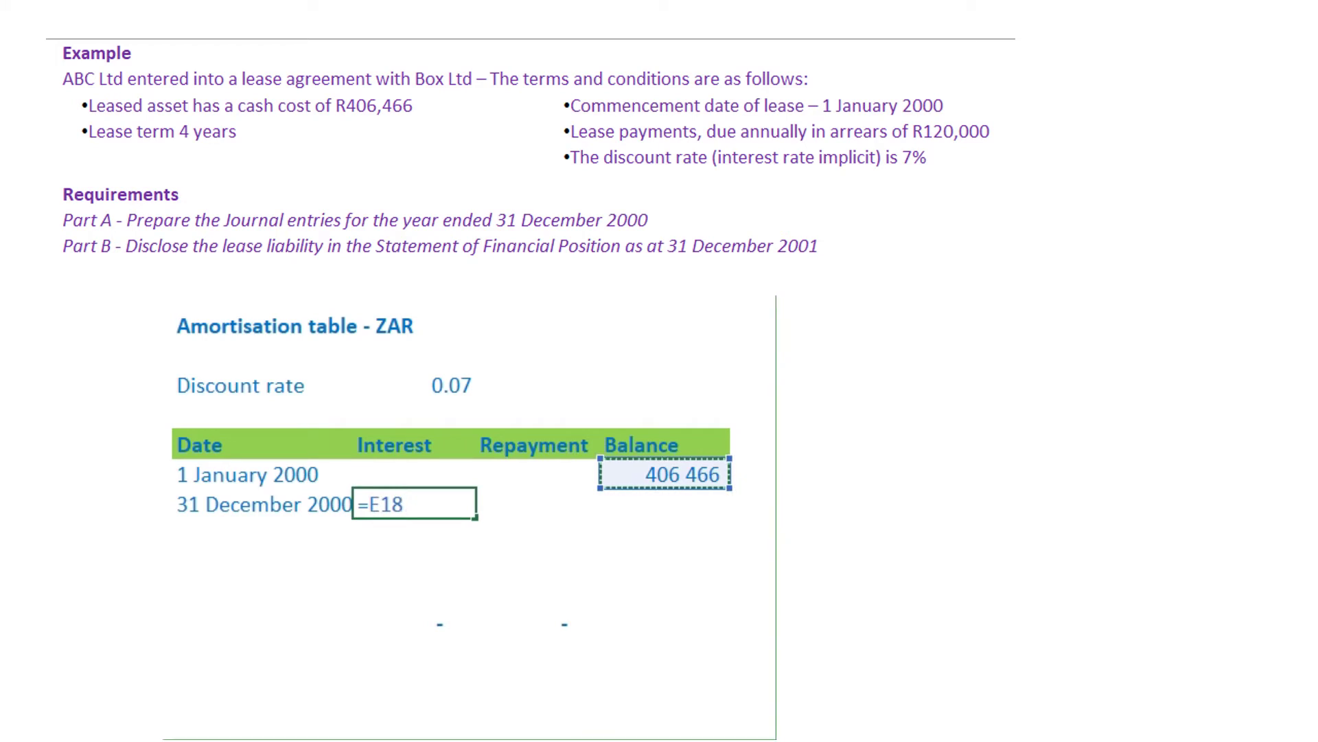
pyautogui.write('*')
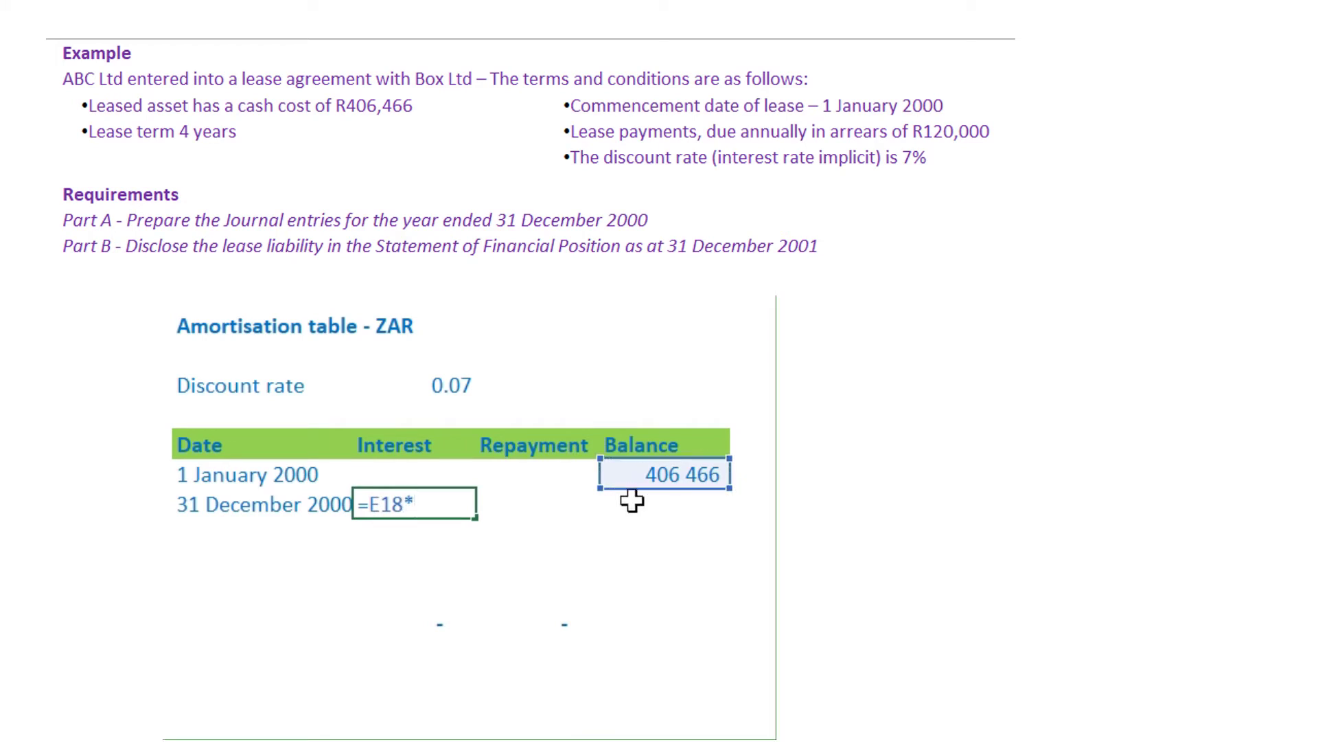
pyautogui.click(440, 392)
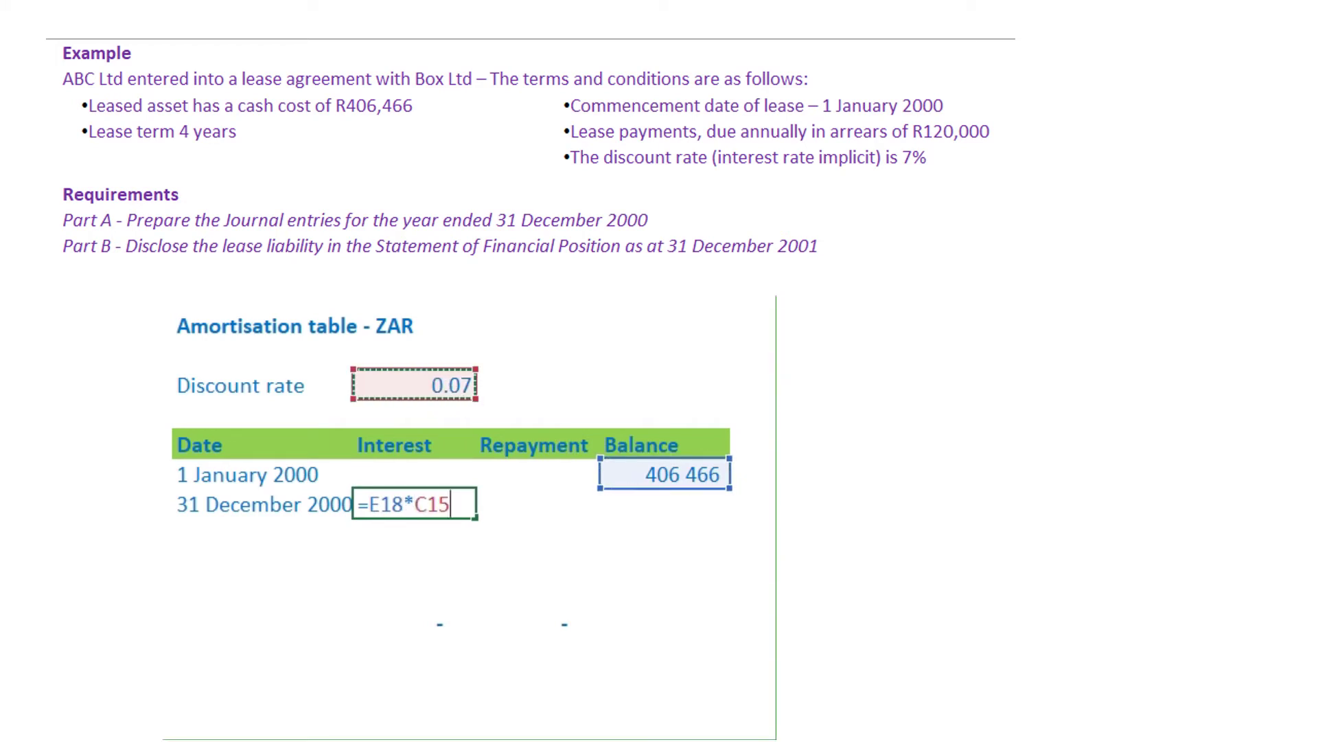
pyautogui.press('Return')
pyautogui.click(414, 503)
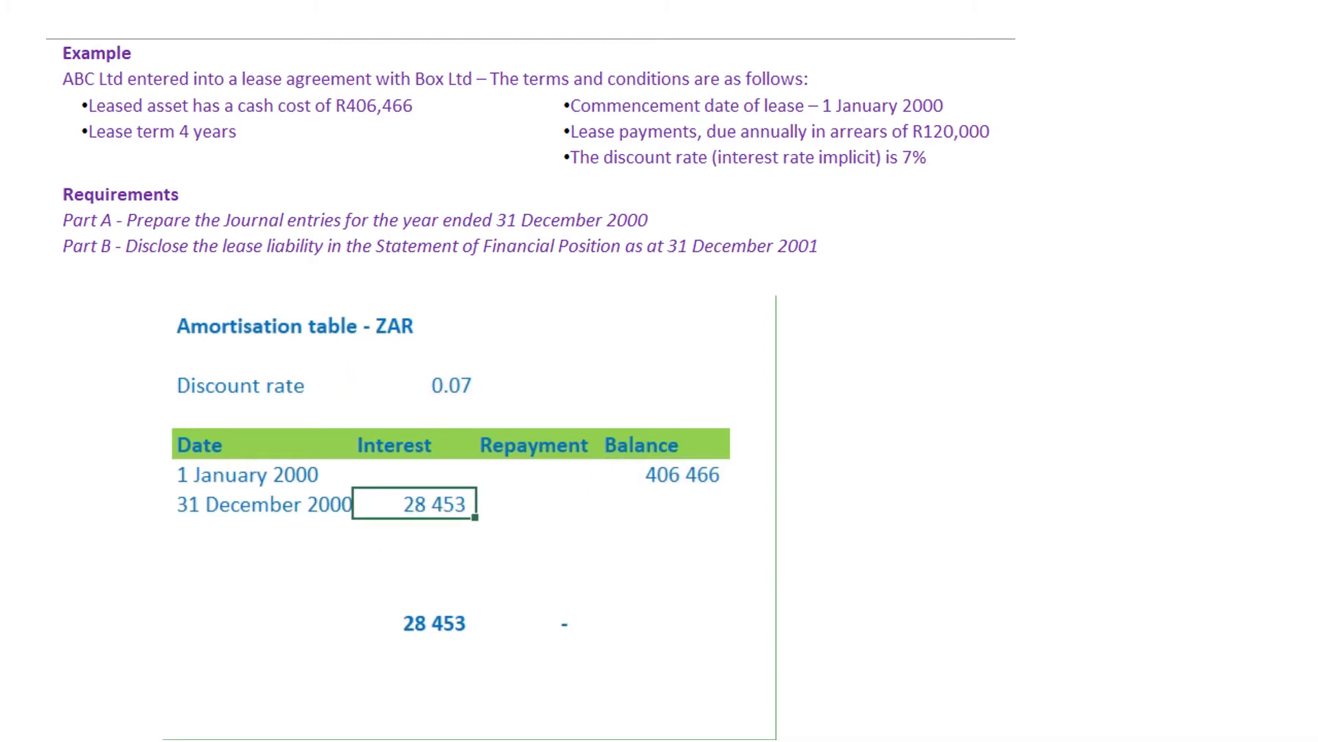
# Step: Enter a repayment of -120000 for 31 December 2000
pyautogui.click(538, 503)
pyautogui.write('-120000')
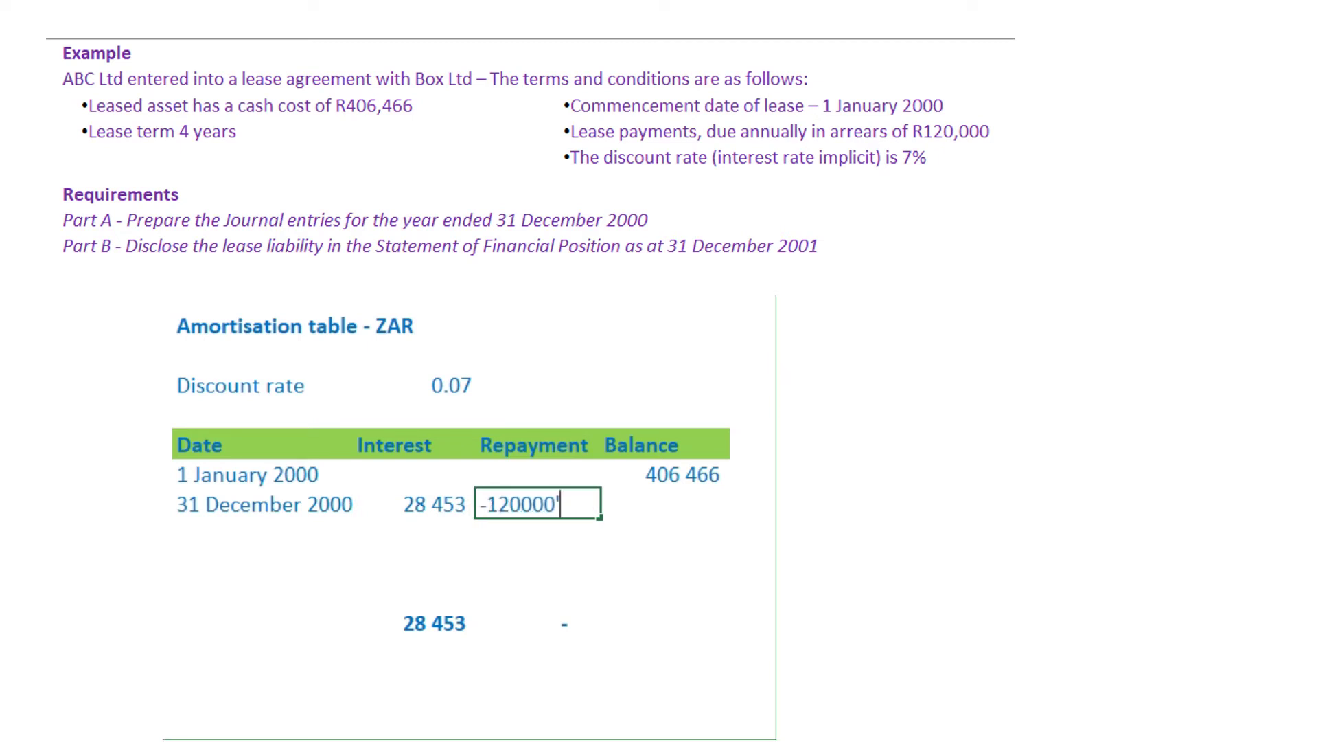
pyautogui.press('Return')
pyautogui.click(537, 503)
# Step: Set the closing balance formula =E18+C19+D19, giving 314 919
pyautogui.click(663, 503)
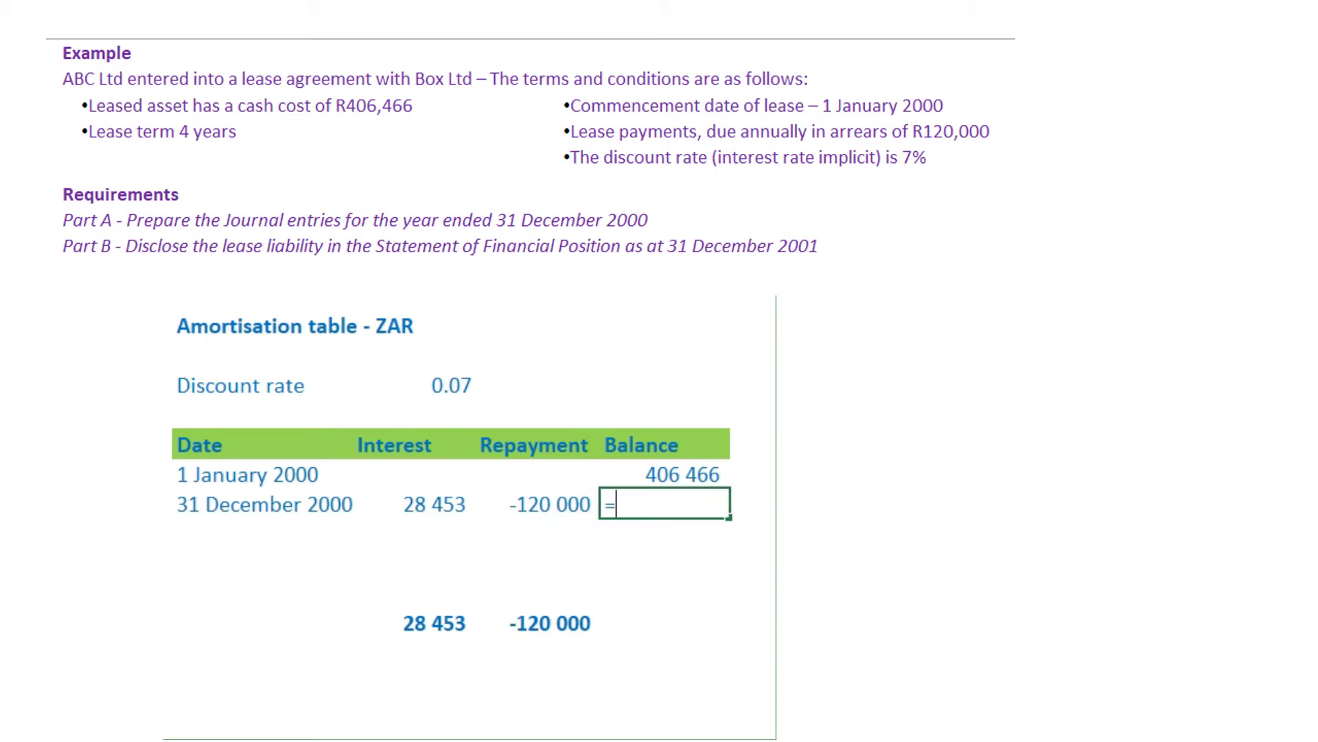
pyautogui.press('Up')
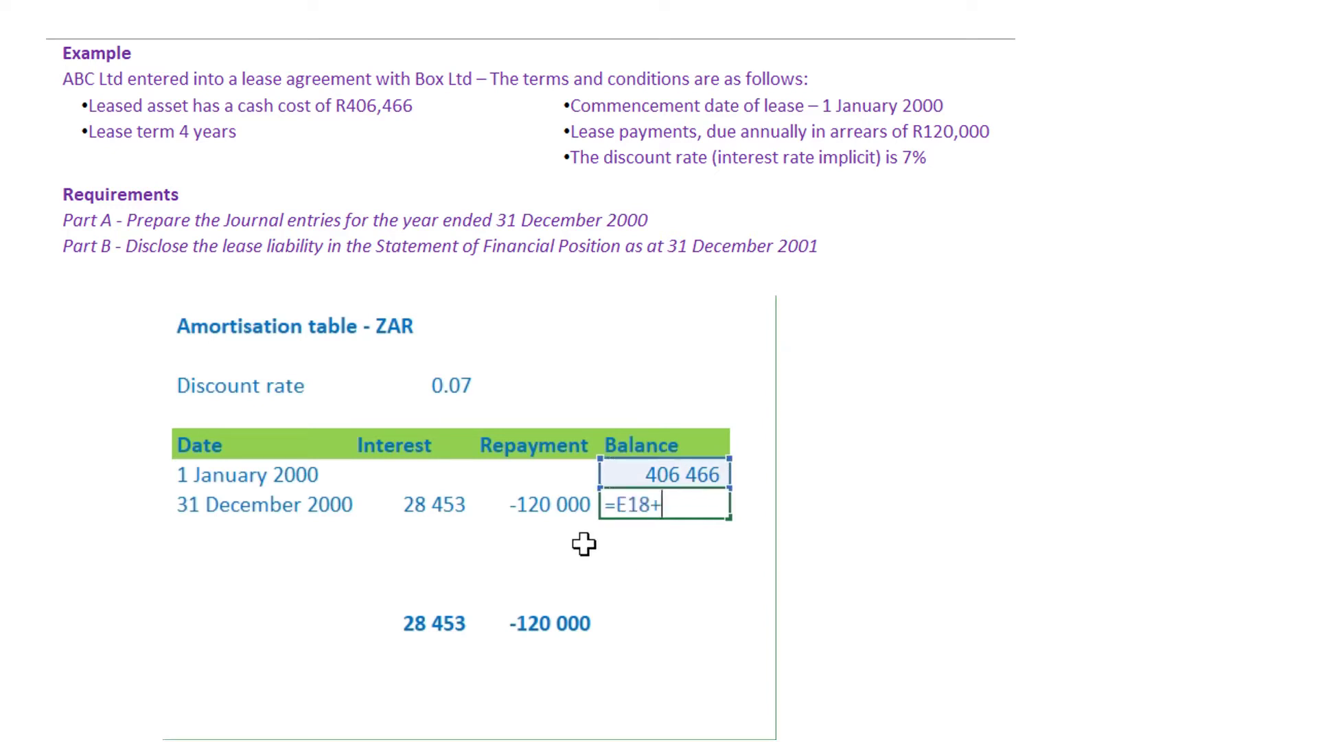
pyautogui.write('+')
pyautogui.click(459, 503)
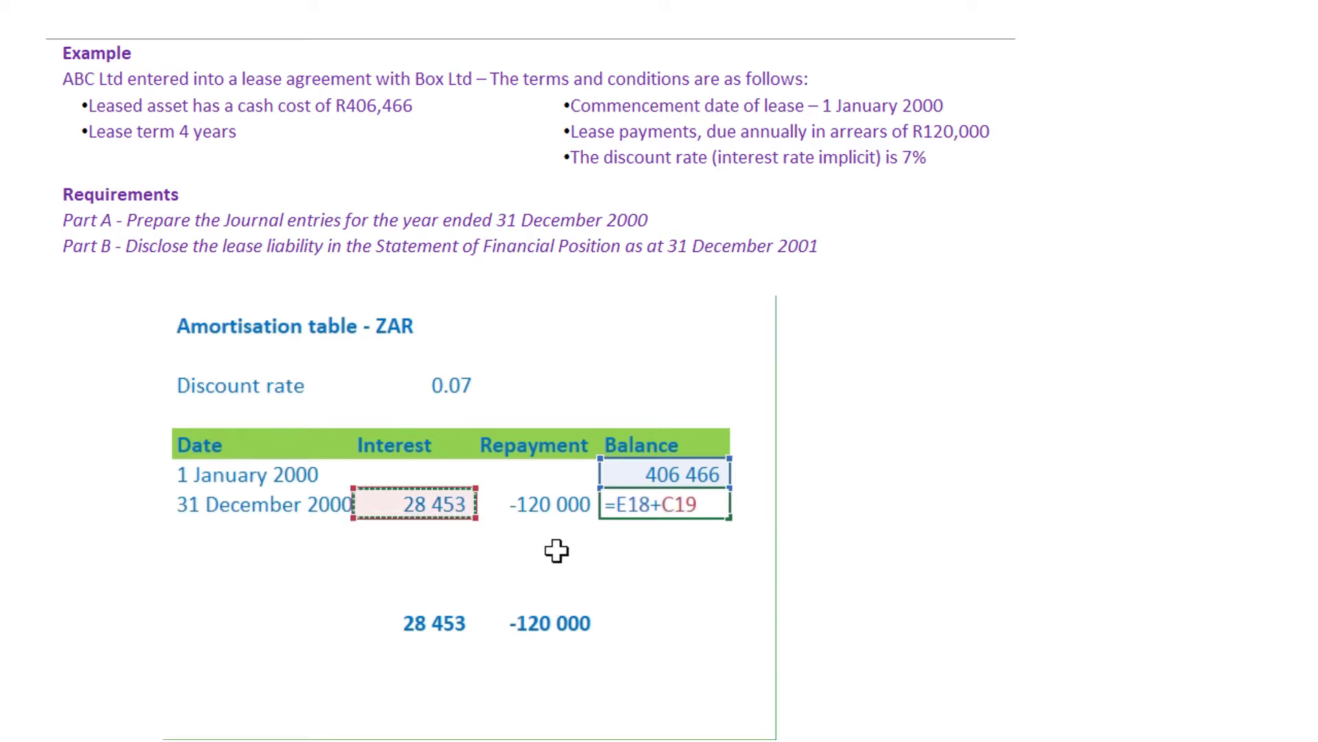
pyautogui.write('+')
pyautogui.click(550, 504)
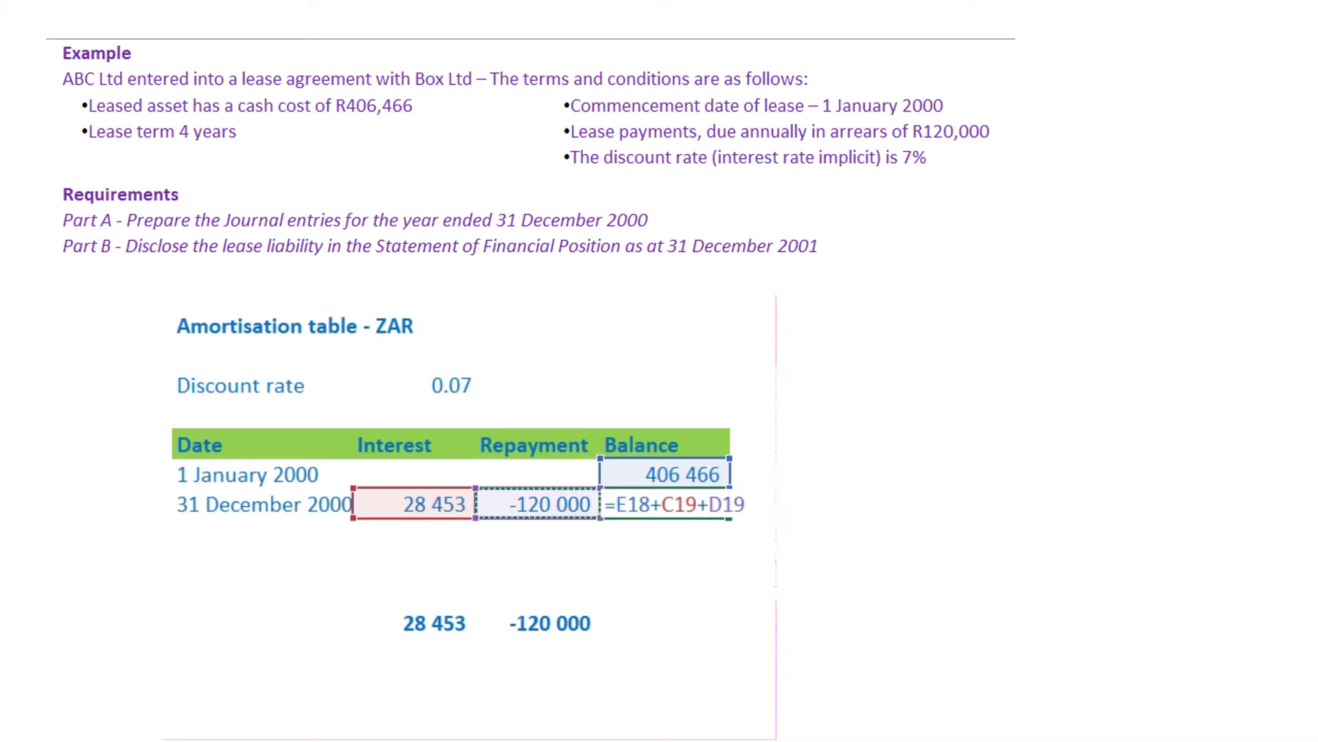
pyautogui.press('Return')
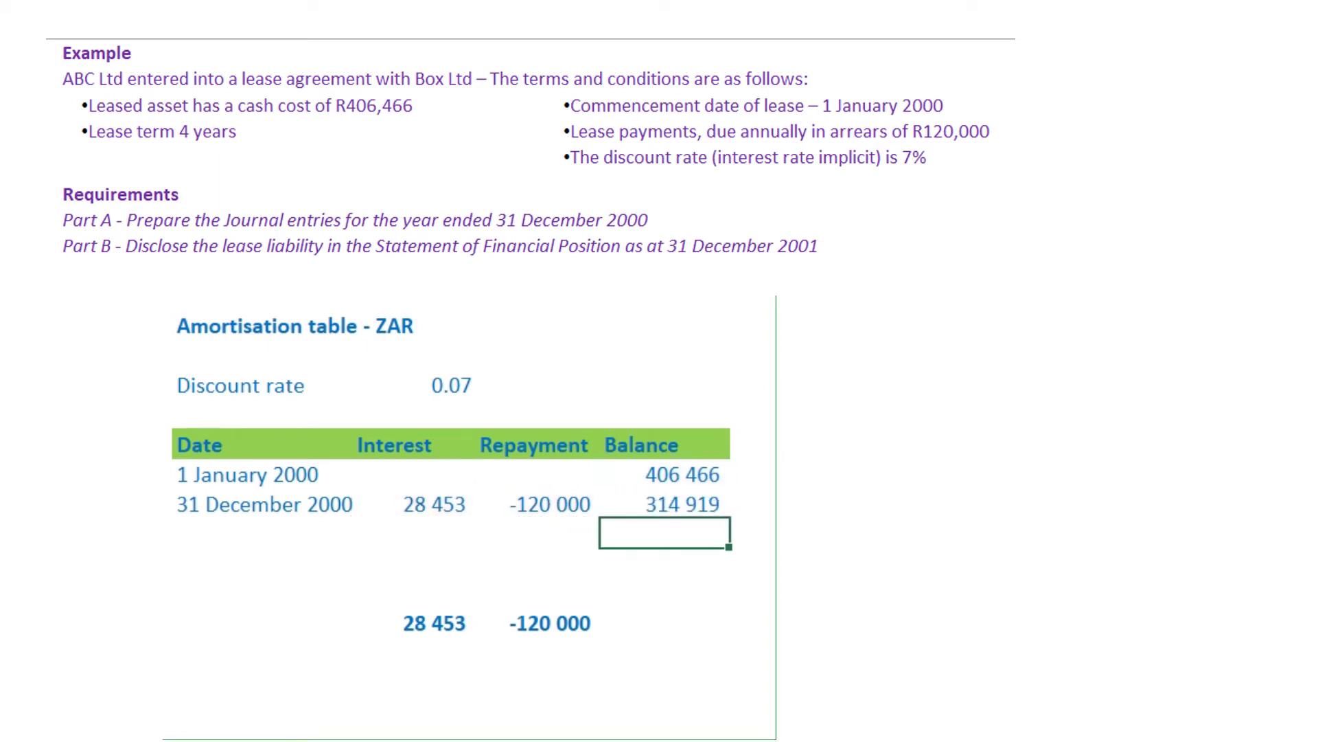
pyautogui.click(664, 504)
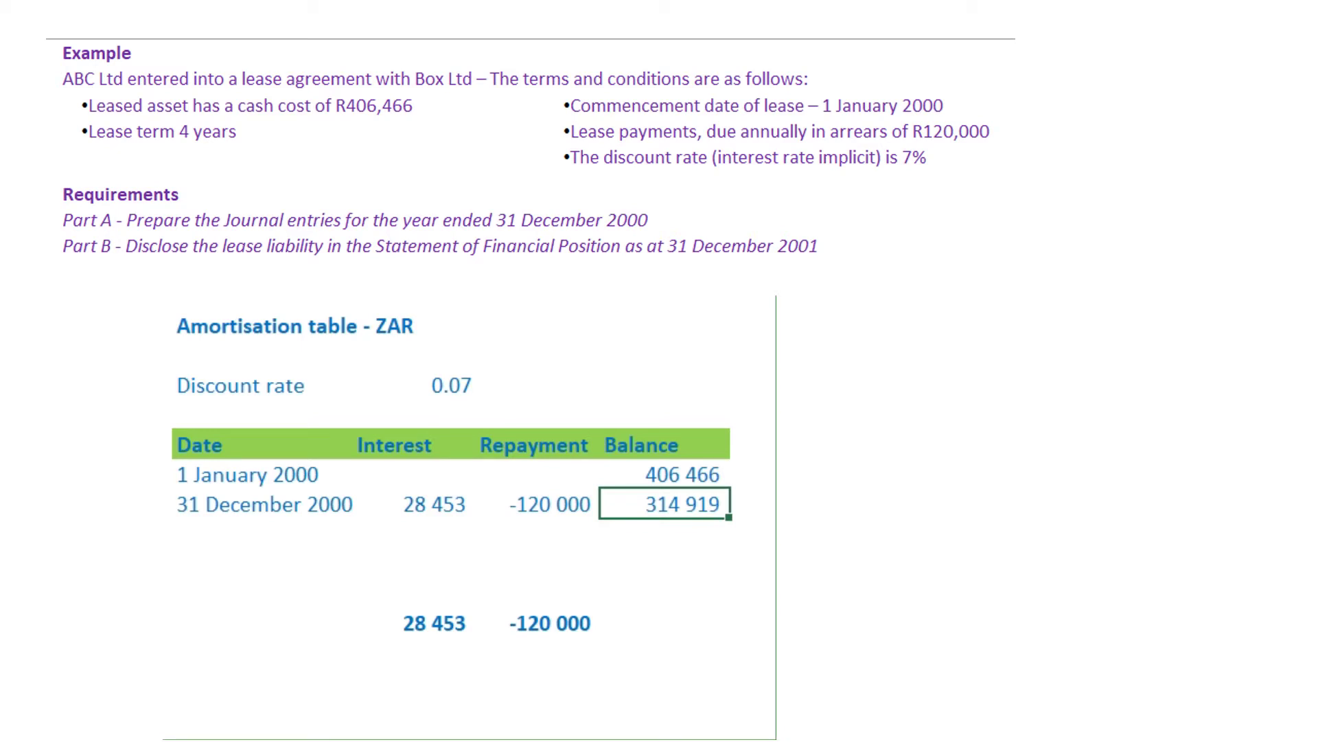
# Step: Copy the 31 December 2000 date into the three rows below
pyautogui.press('Left')
pyautogui.press('Left')
pyautogui.press('Left')
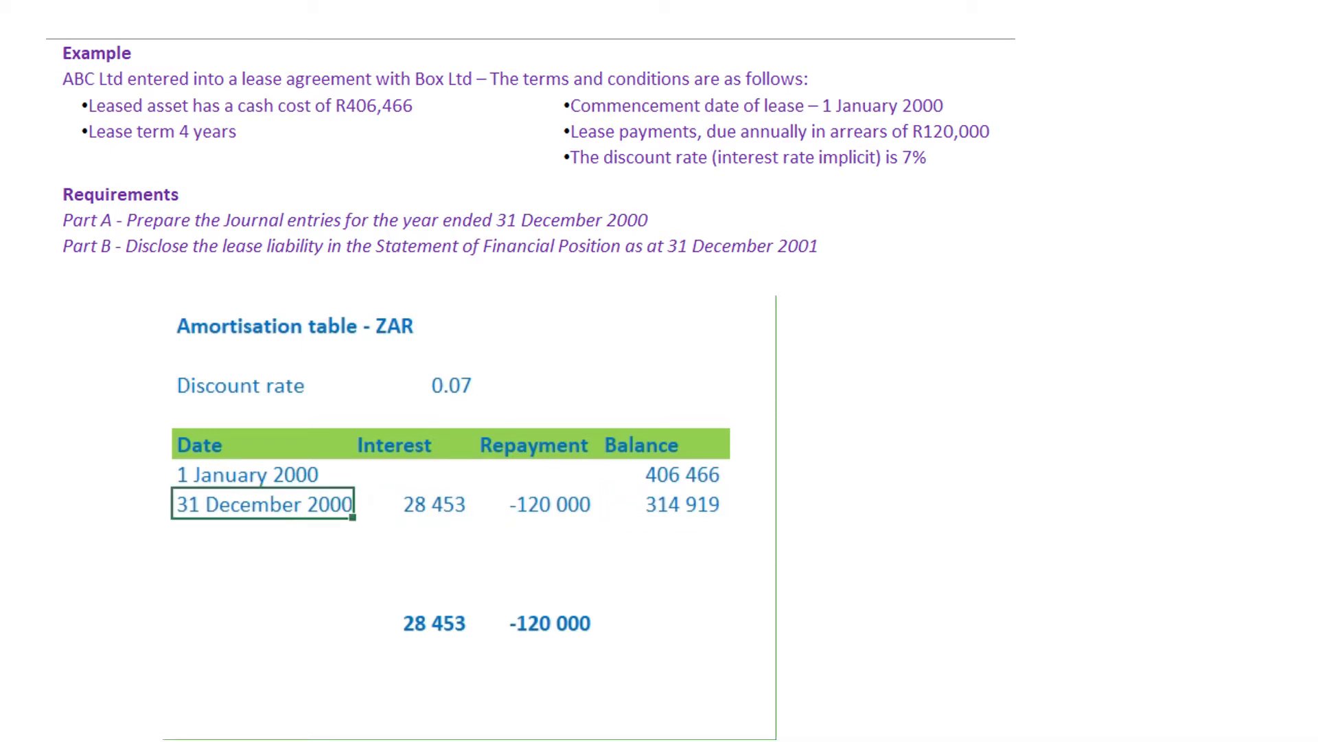
pyautogui.hotkey('ctrl', 'c')
pyautogui.press('Down')
pyautogui.hotkey('ctrl', 'v')
pyautogui.press('Down')
pyautogui.hotkey('ctrl', 'v')
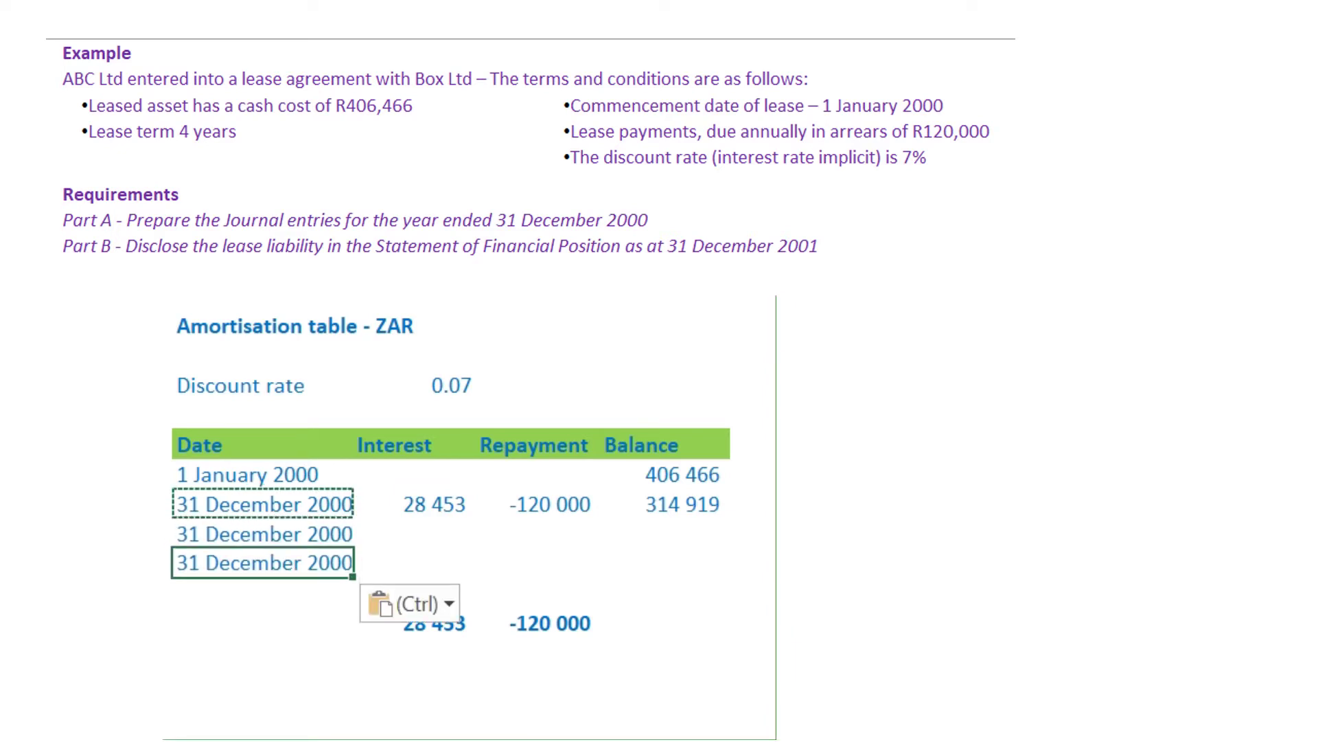
pyautogui.press('Down')
pyautogui.hotkey('ctrl', 'v')
# Step: Change the copied years to 2001, 2002 and 2003
pyautogui.press('Up')
pyautogui.press('Up')
pyautogui.press('F2')
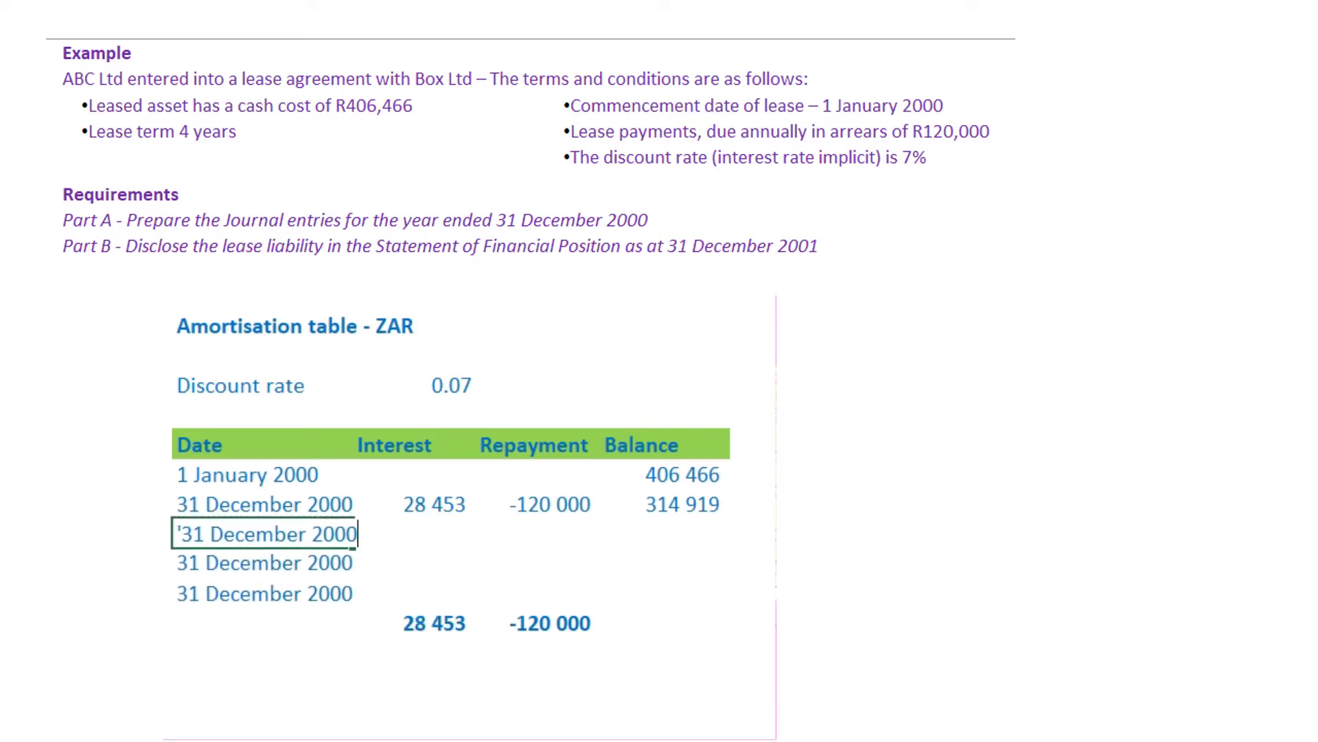
pyautogui.press('BackSpace')
pyautogui.write('1')
pyautogui.hotkey('ctrl', 'Return')
pyautogui.press('Down')
pyautogui.press('F2')
pyautogui.press('BackSpace')
pyautogui.write('2')
pyautogui.hotkey('ctrl', 'Return')
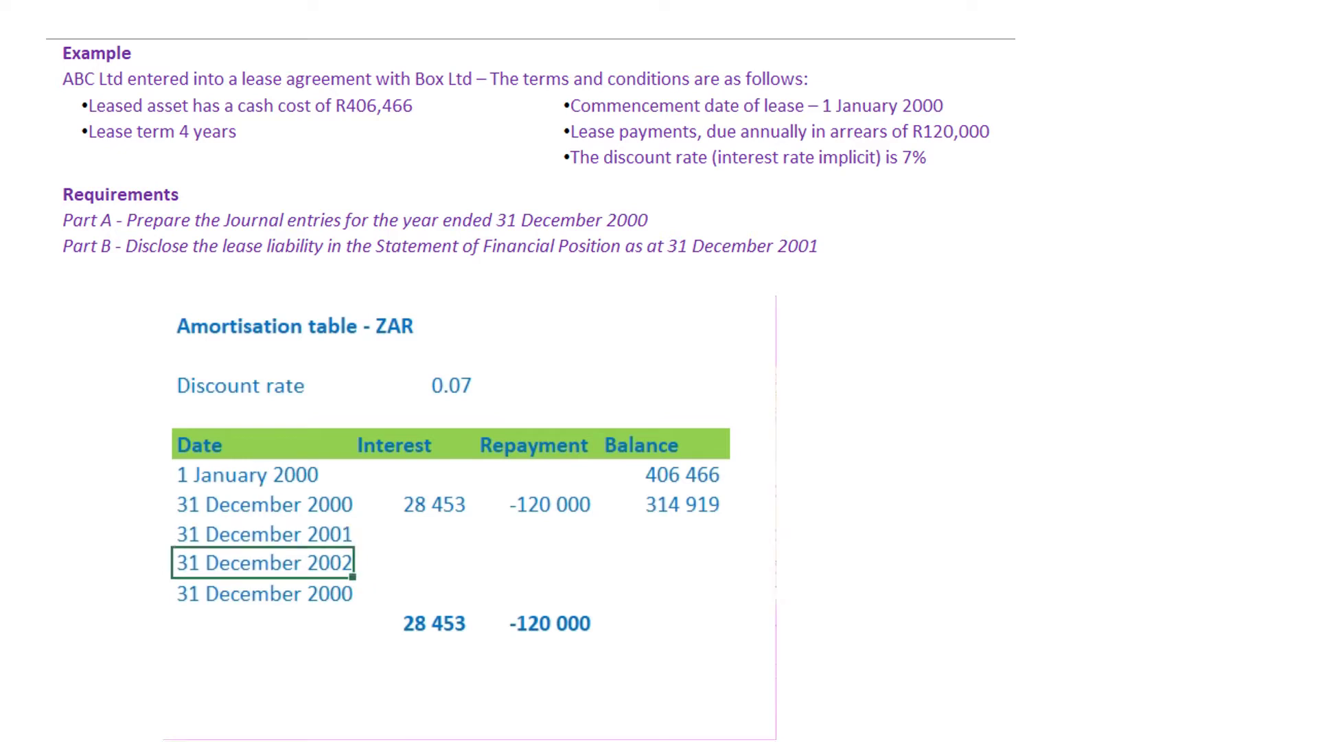
pyautogui.press('Down')
pyautogui.press('F2')
pyautogui.press('BackSpace')
pyautogui.write('3')
pyautogui.press('Return')
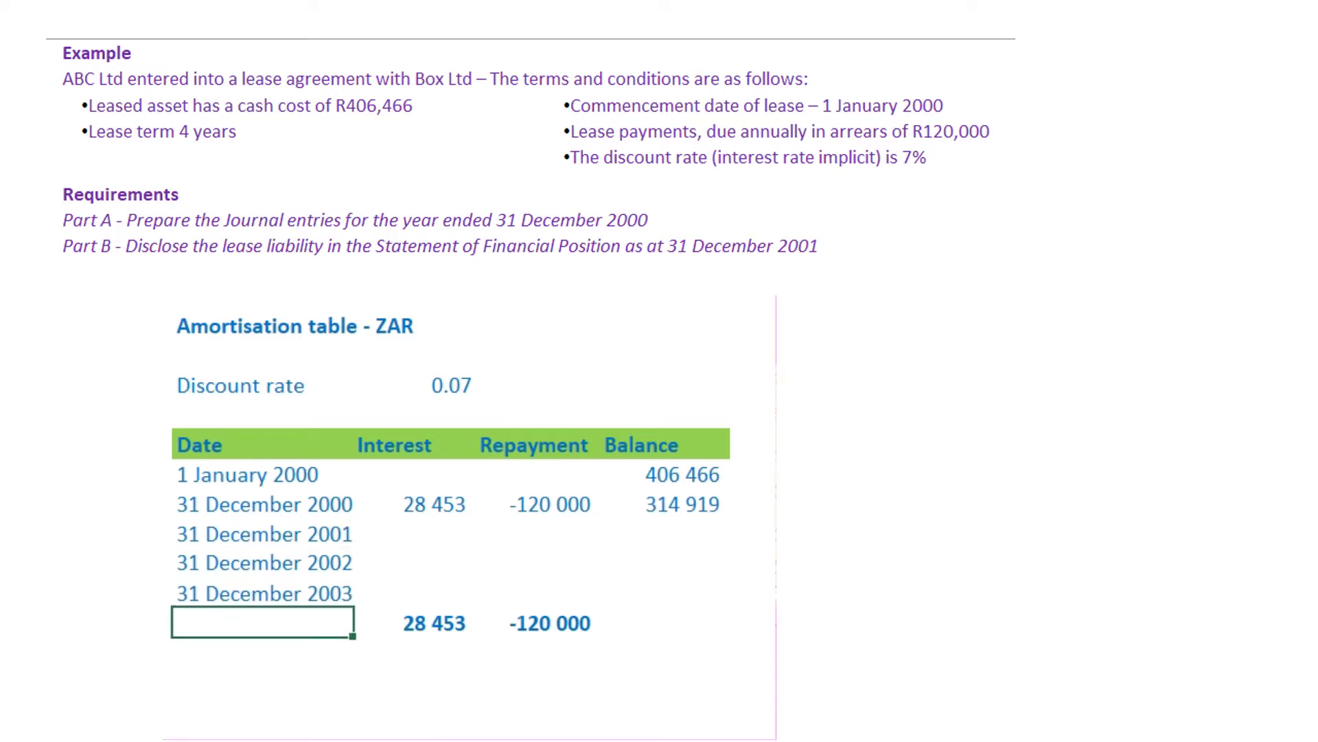
pyautogui.press('Up')
pyautogui.press('Up')
pyautogui.press('Up')
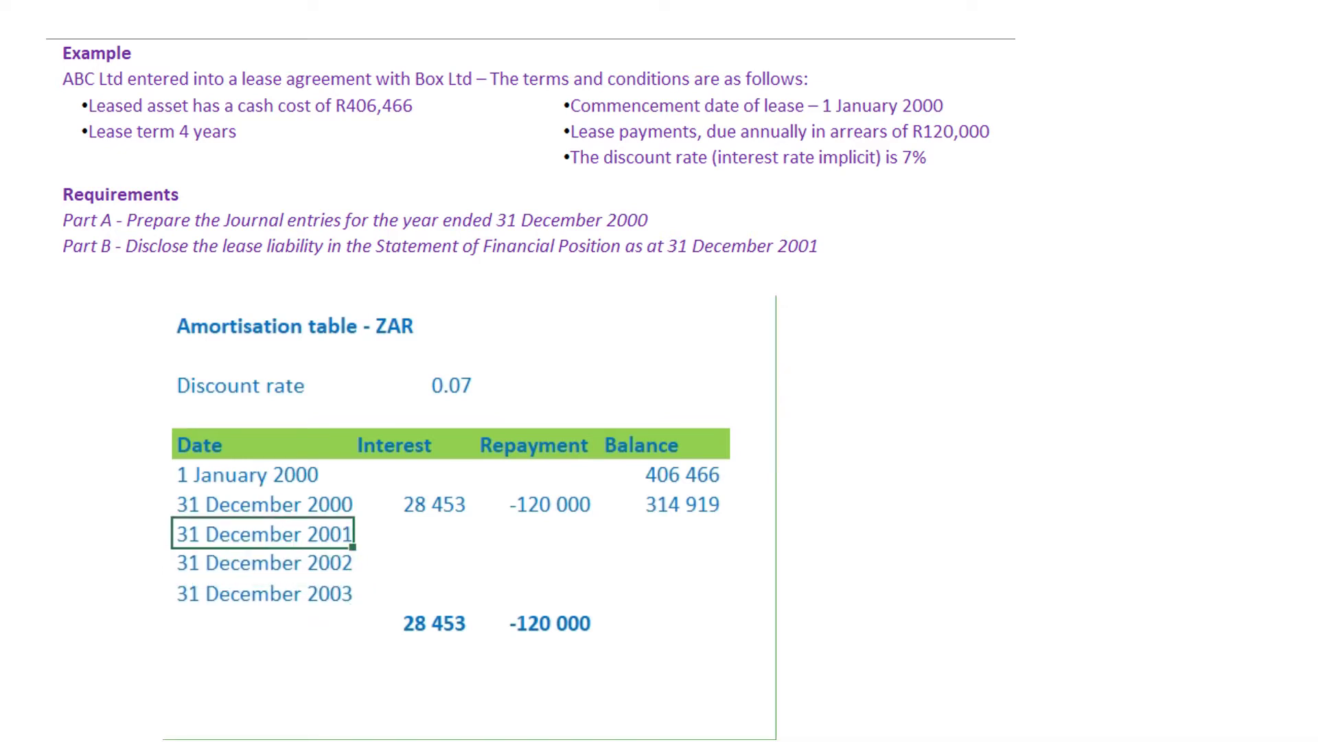
pyautogui.press('Up')
# Step: Make the discount rate reference absolute ($C$15) in the 2000 interest formula
pyautogui.press('Right')
pyautogui.press('F2')
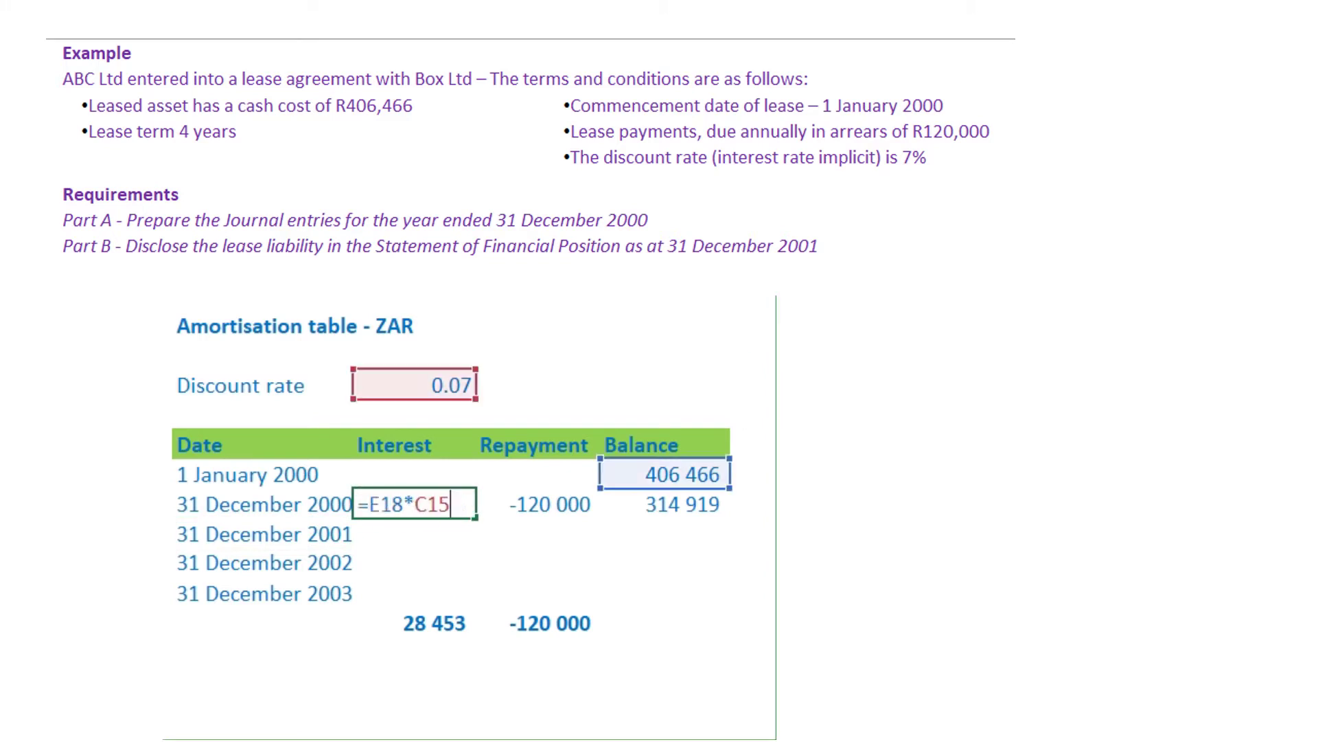
pyautogui.press('Escape')
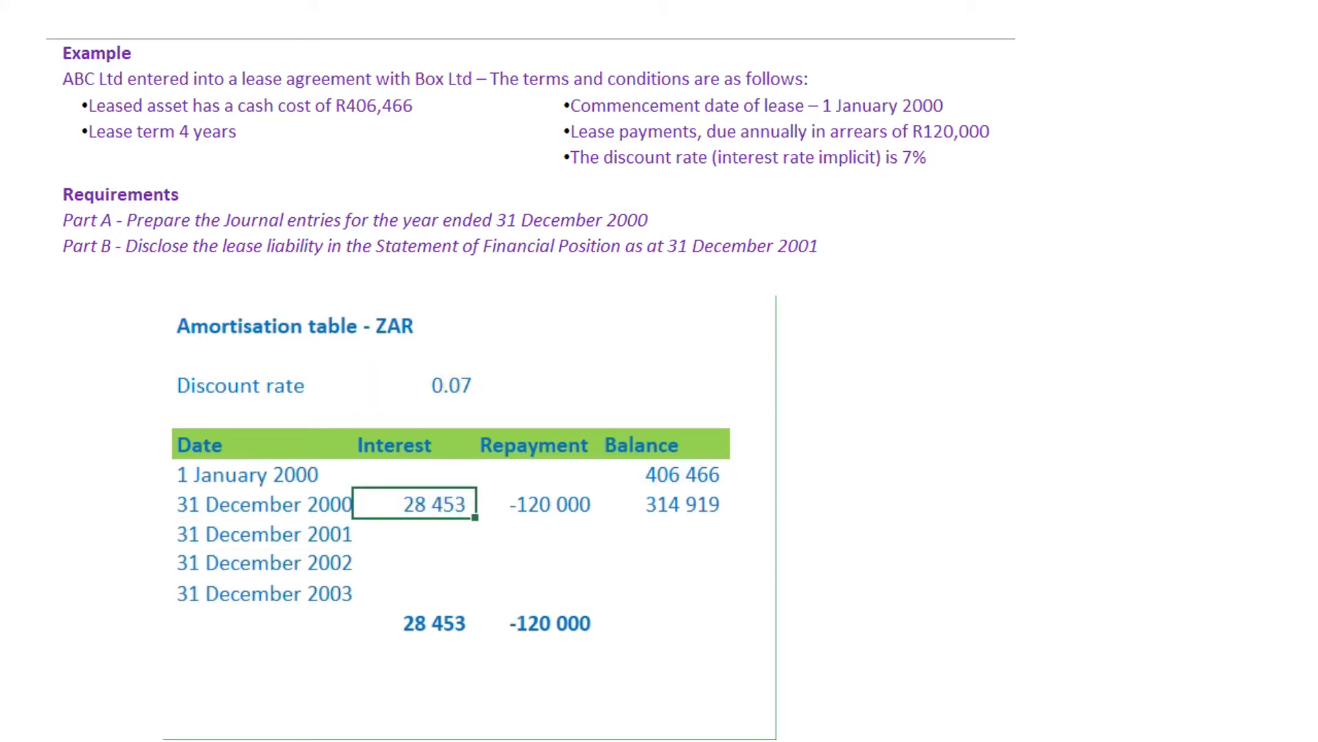
pyautogui.press('F2')
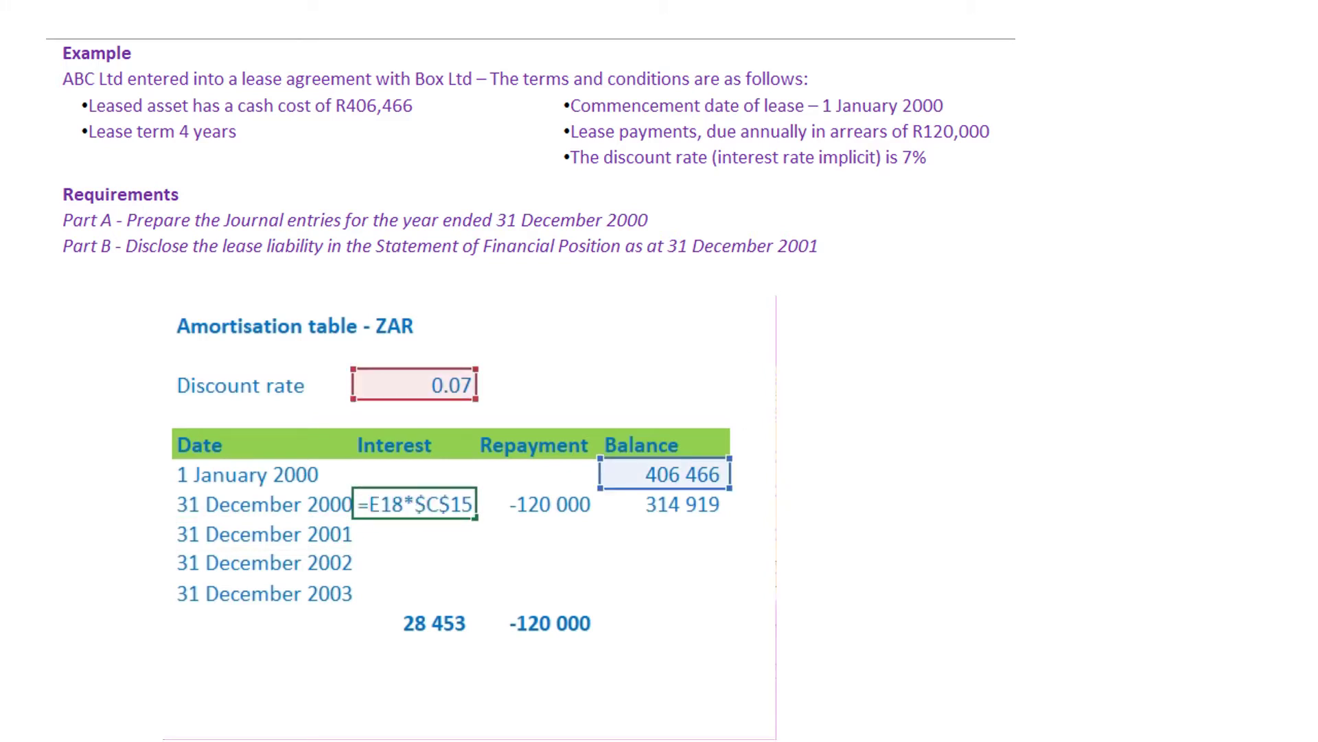
pyautogui.press('Return')
pyautogui.press('Up')
# Step: Copy the -120 000 repayment into the 2001, 2002 and 2003 rows
pyautogui.press('Right')
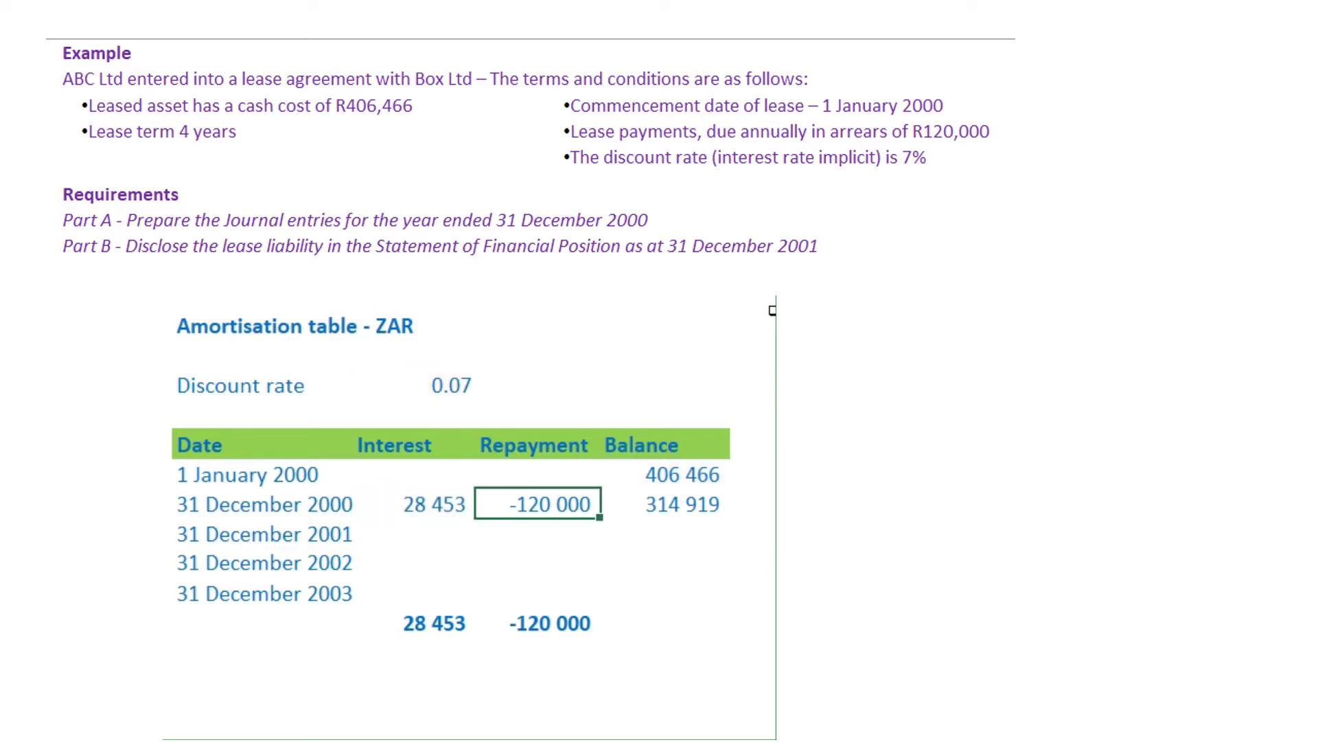
pyautogui.hotkey('ctrl', 'c')
pyautogui.press('Down')
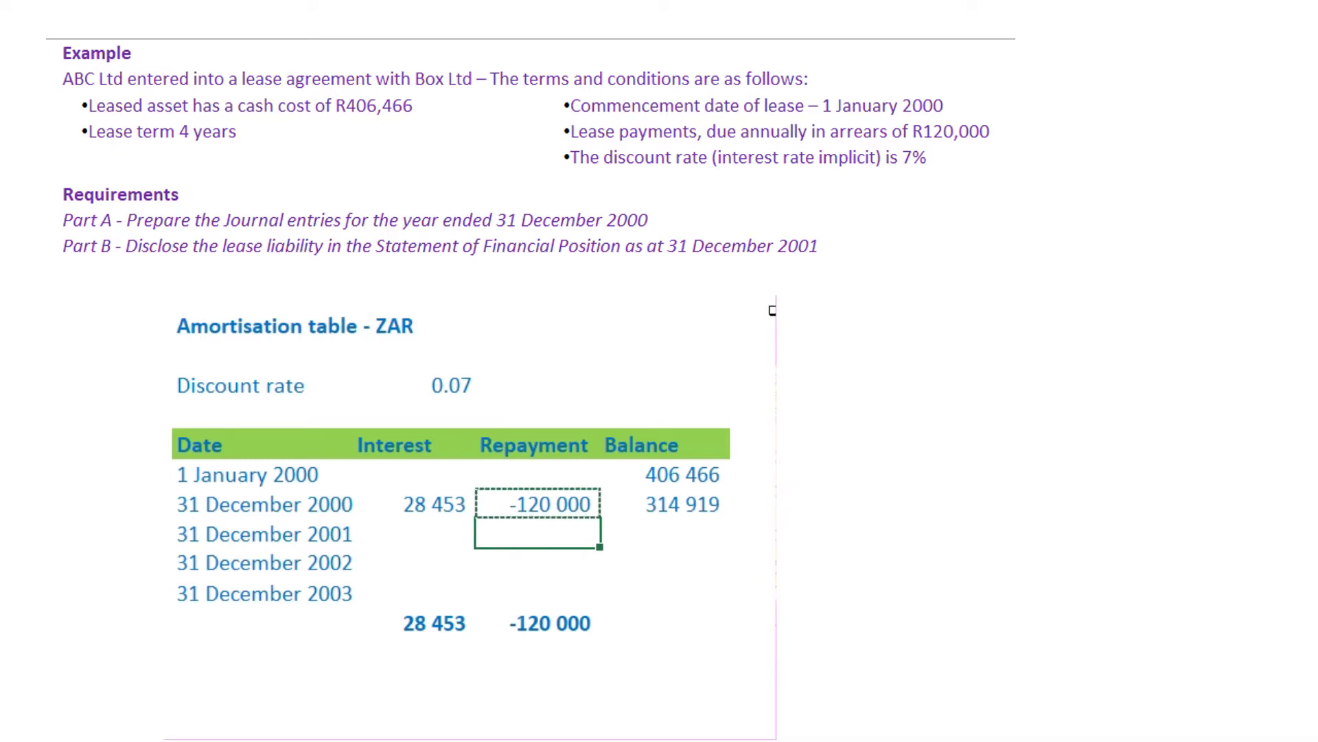
pyautogui.hotkey('ctrl', 'v')
pyautogui.press('Down')
pyautogui.hotkey('ctrl', 'v')
pyautogui.press('Down')
pyautogui.hotkey('ctrl', 'v')
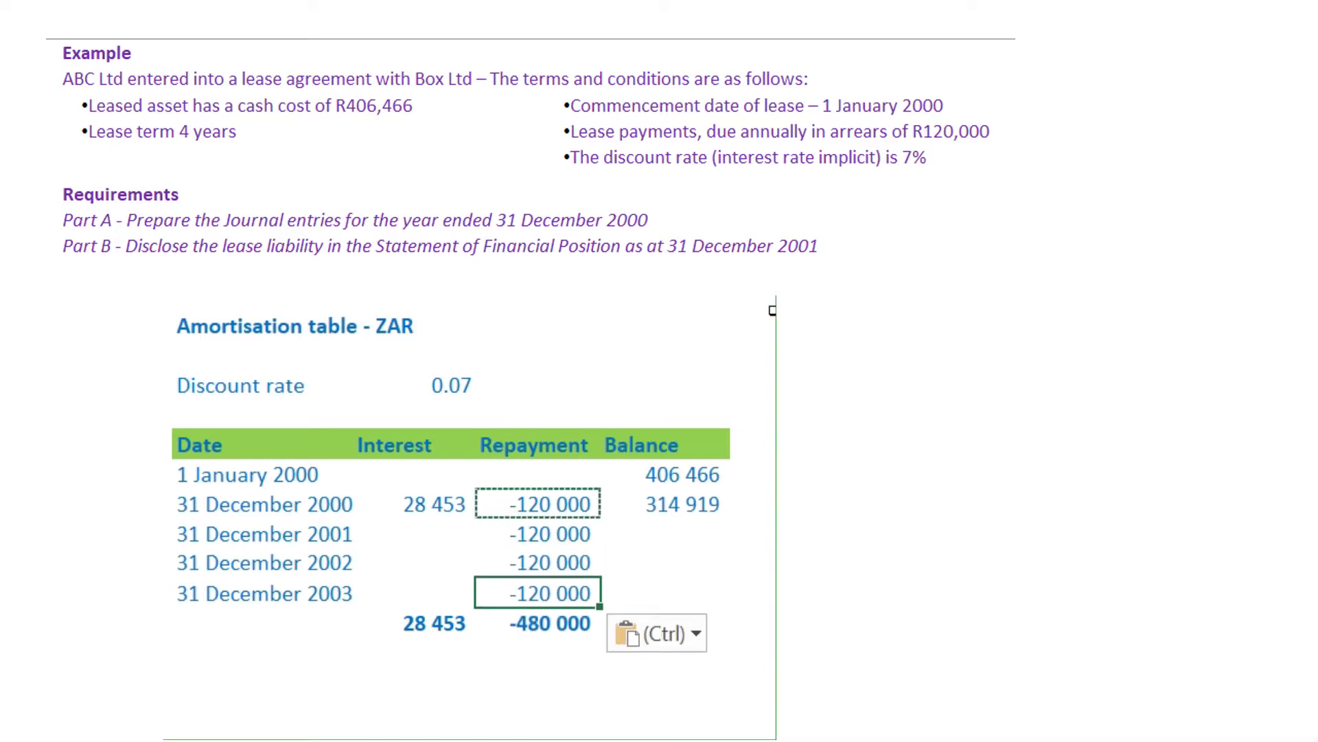
pyautogui.press('Up')
pyautogui.press('Up')
# Step: Review the 2000 interest formula without changing it
pyautogui.press('Left')
pyautogui.press('Up')
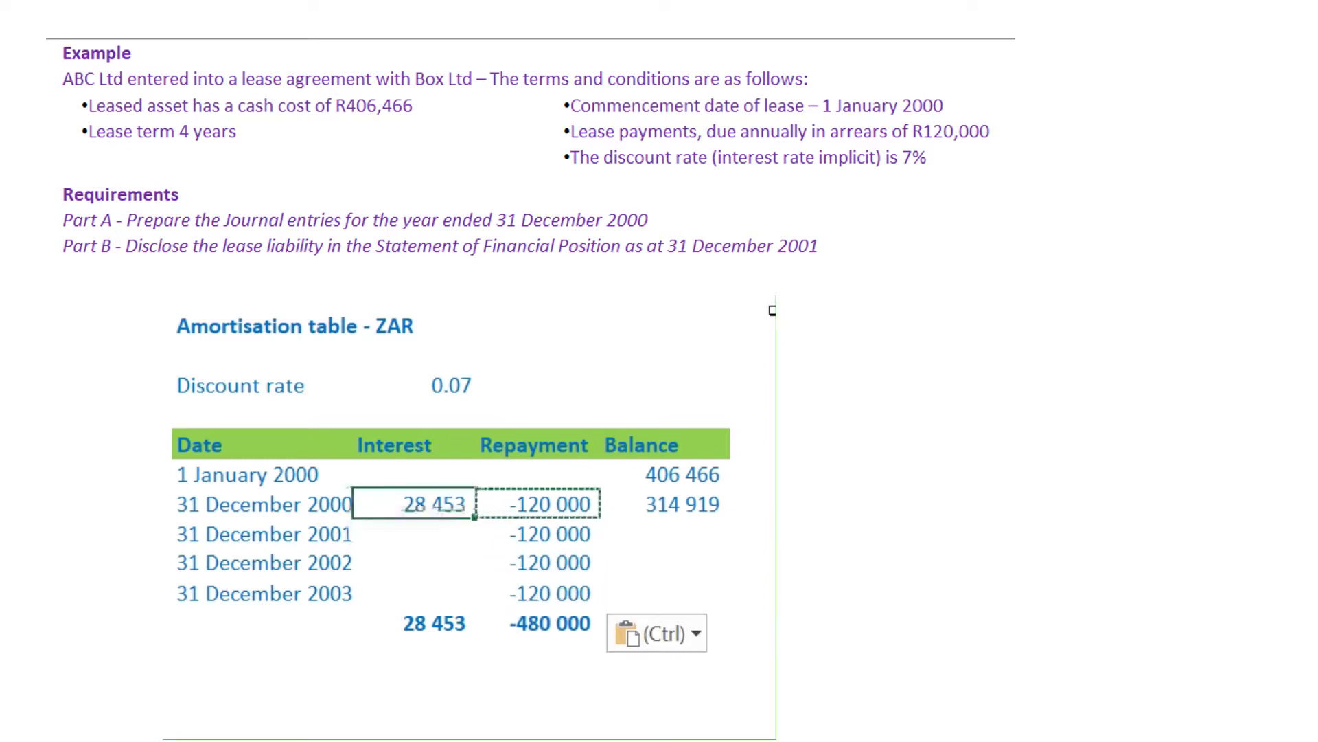
pyautogui.press('F2')
pyautogui.press('Escape')
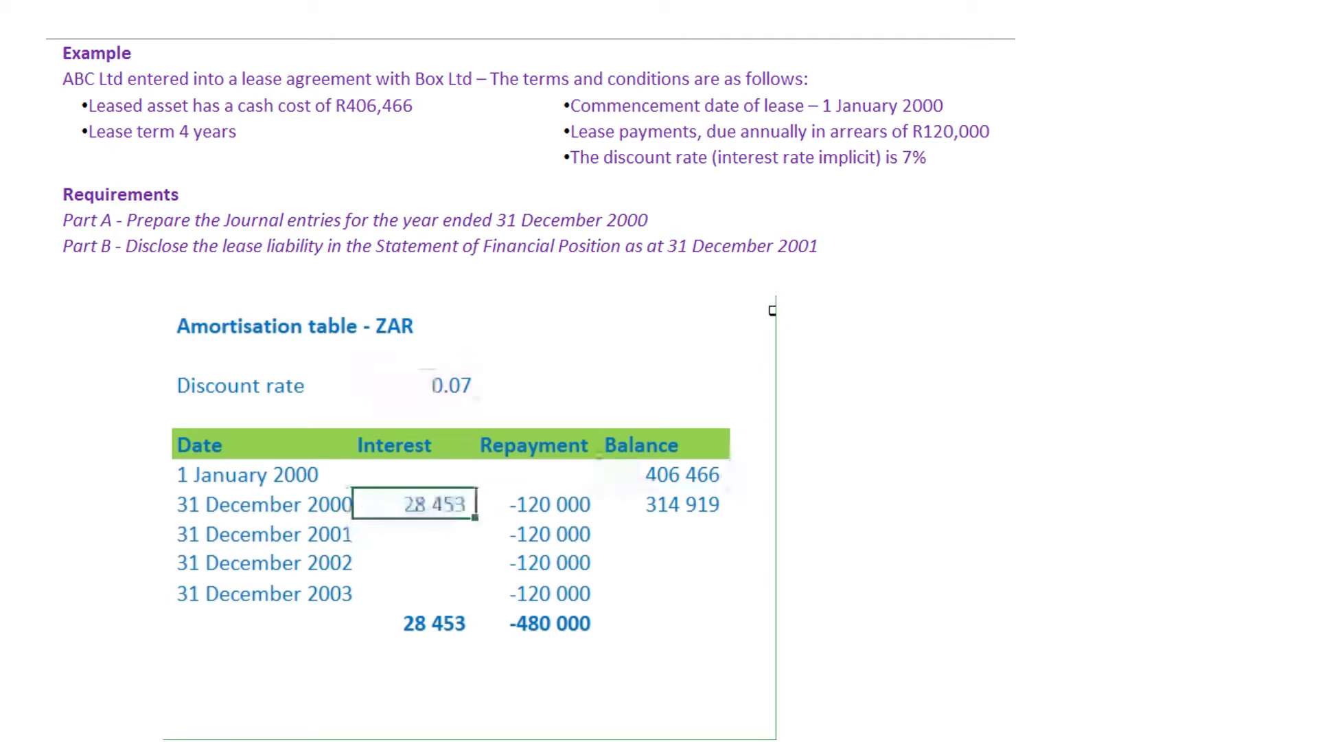
pyautogui.press('F2')
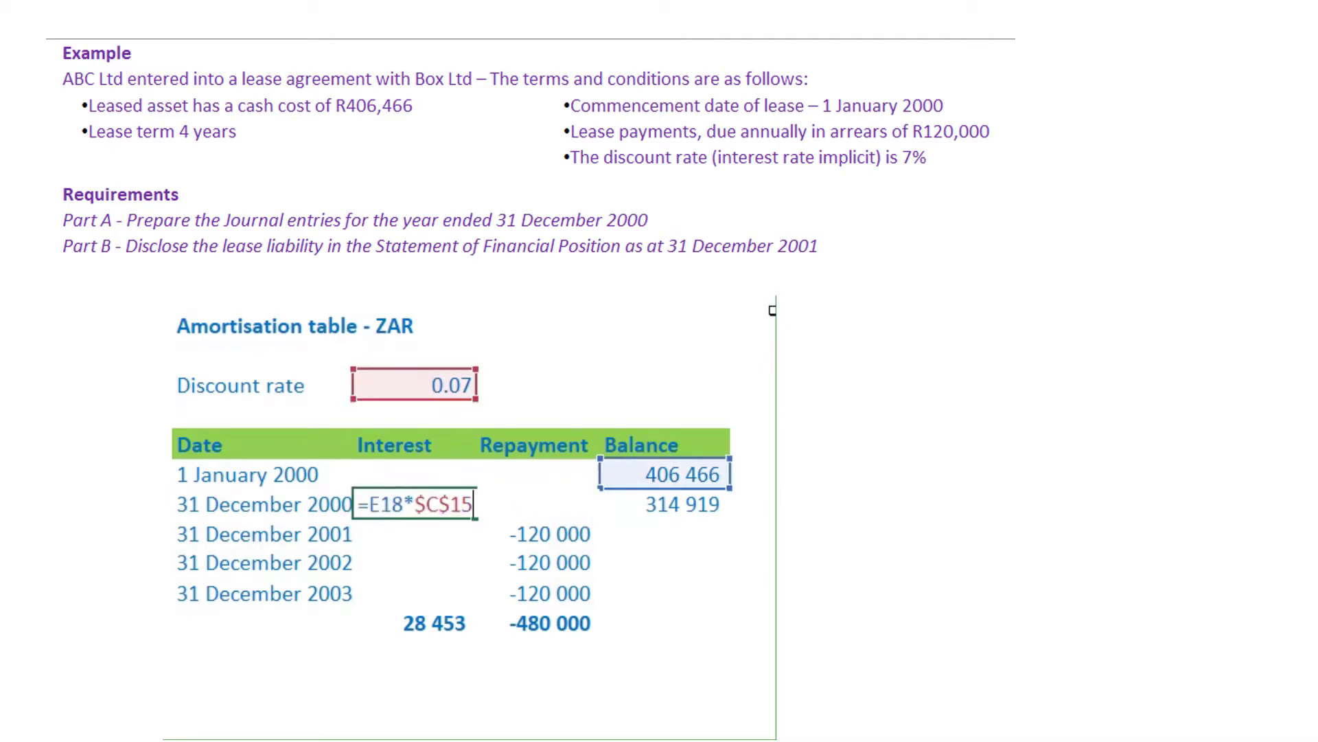
pyautogui.press('Escape')
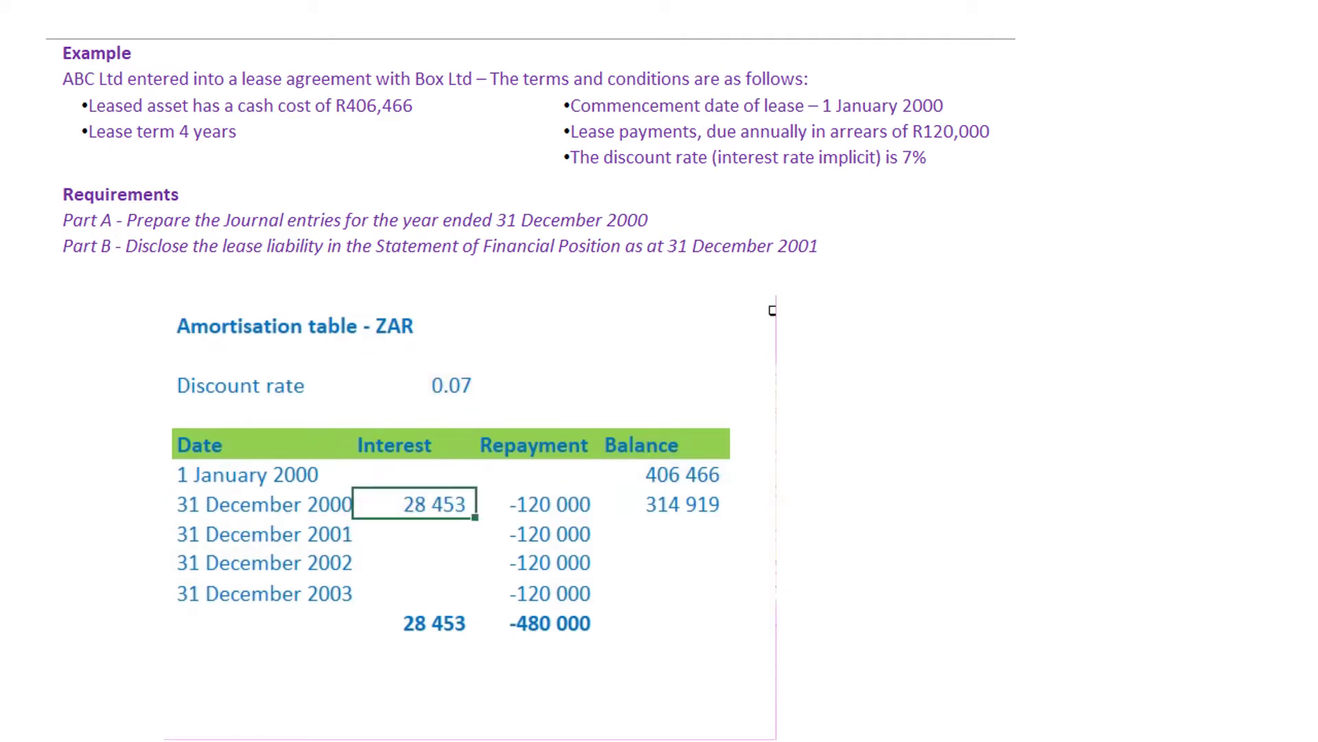
# Step: Copy the interest formula into the 2001, 2002 and 2003 rows
pyautogui.hotkey('ctrl', 'c')
pyautogui.press('Down')
pyautogui.hotkey('ctrl', 'v')
pyautogui.press('Down')
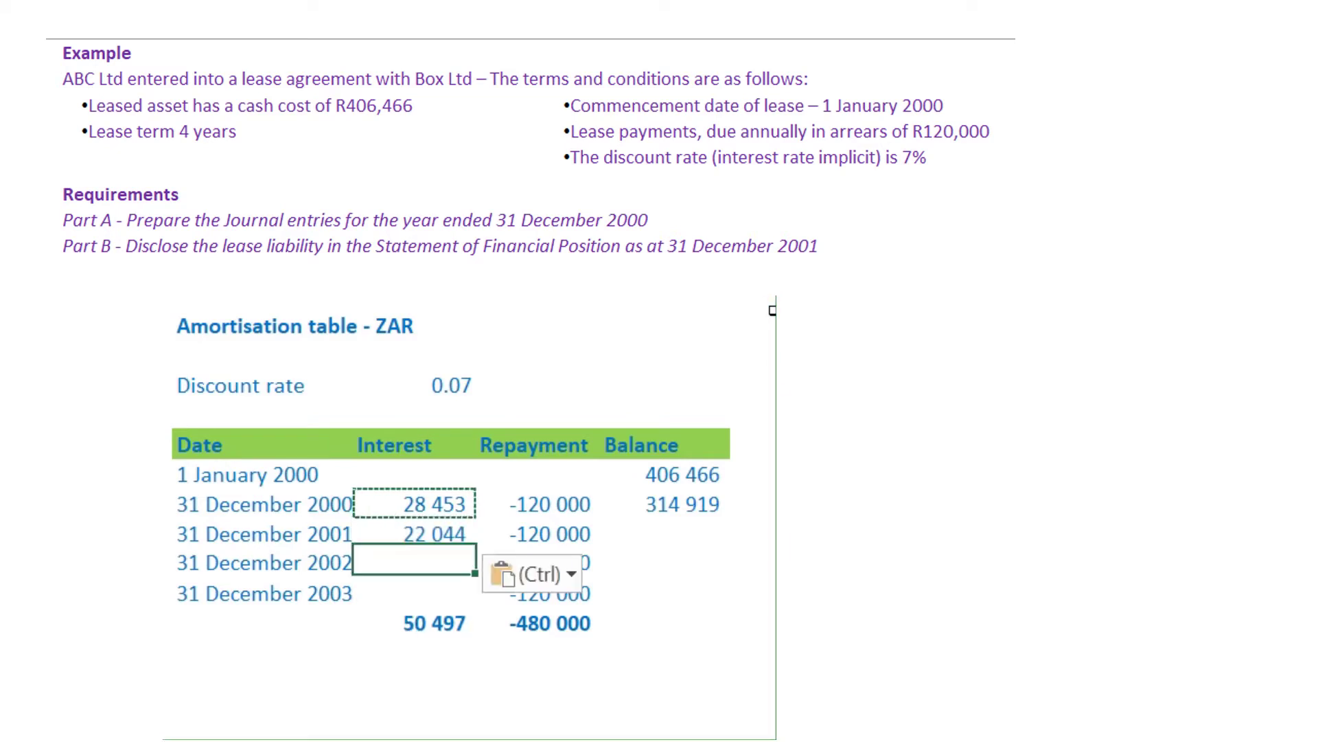
pyautogui.hotkey('ctrl', 'v')
pyautogui.press('Down')
pyautogui.hotkey('ctrl', 'v')
pyautogui.click(537, 562)
# Step: Copy the balance formula into the 2001, 2002 and 2003 rows
pyautogui.click(664, 504)
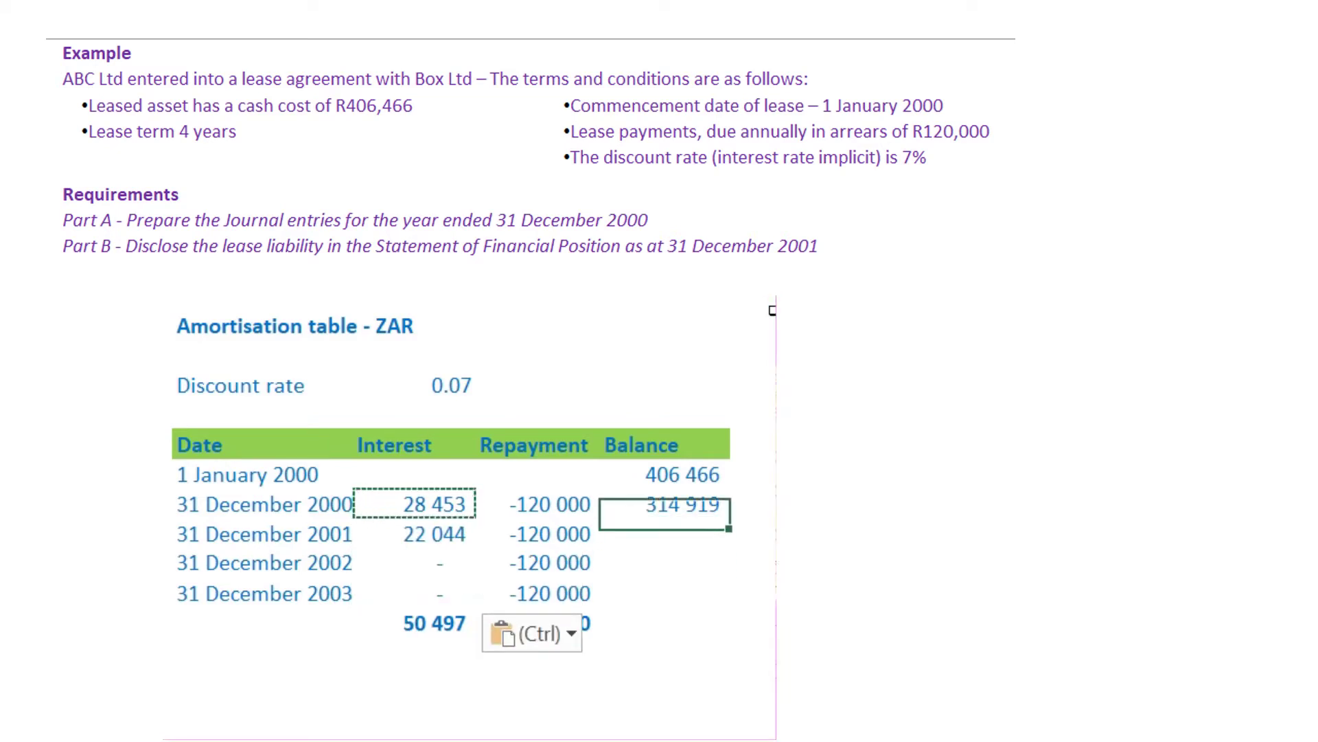
pyautogui.press('F2')
pyautogui.press('Escape')
pyautogui.hotkey('ctrl', 'c')
pyautogui.press('Down')
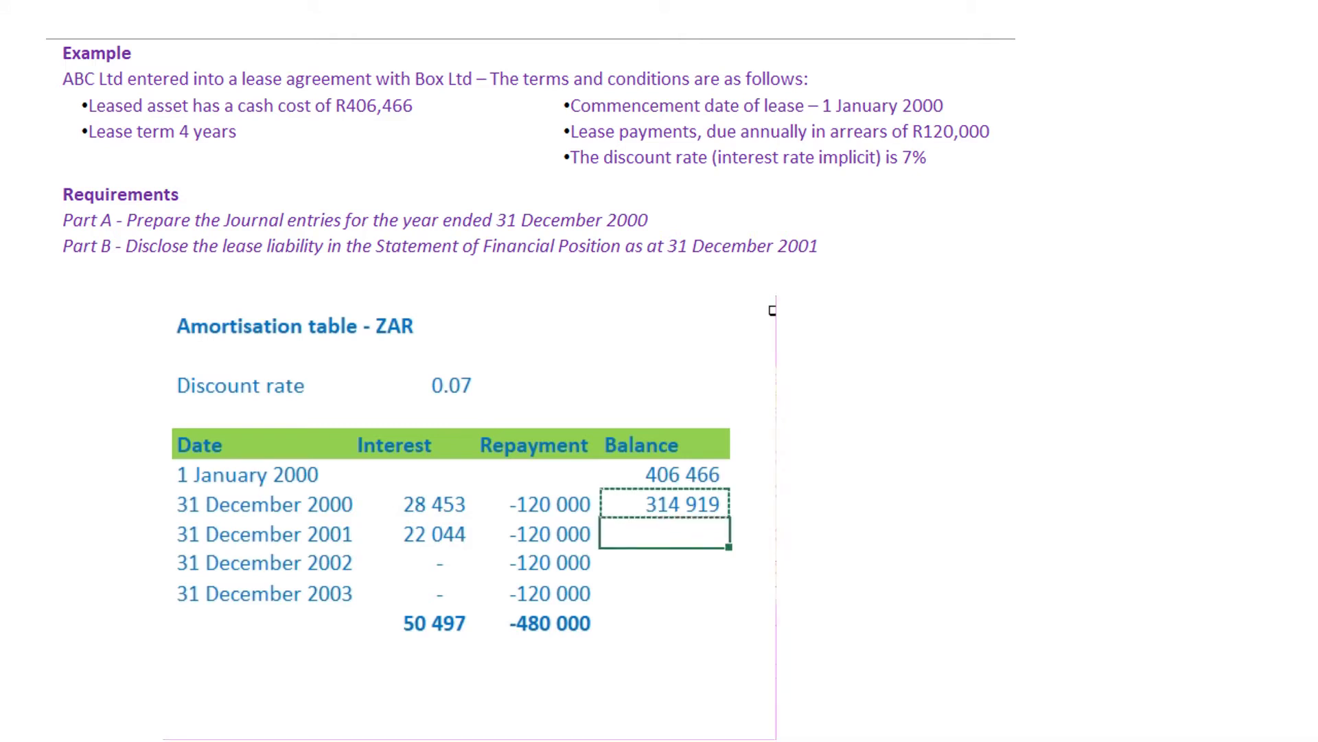
pyautogui.click(664, 504)
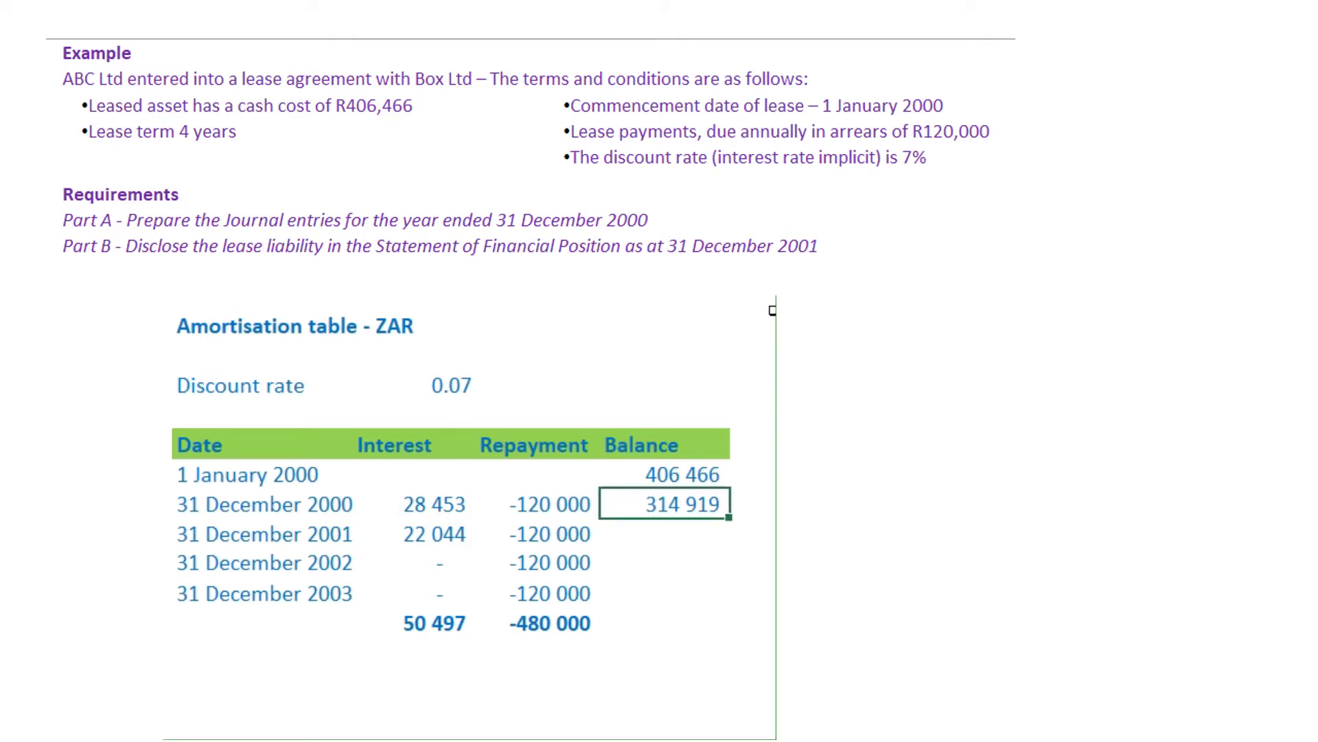
pyautogui.hotkey('ctrl', 'c')
pyautogui.press('Down')
pyautogui.hotkey('ctrl', 'v')
pyautogui.press('Down')
pyautogui.hotkey('ctrl', 'v')
pyautogui.press('Down')
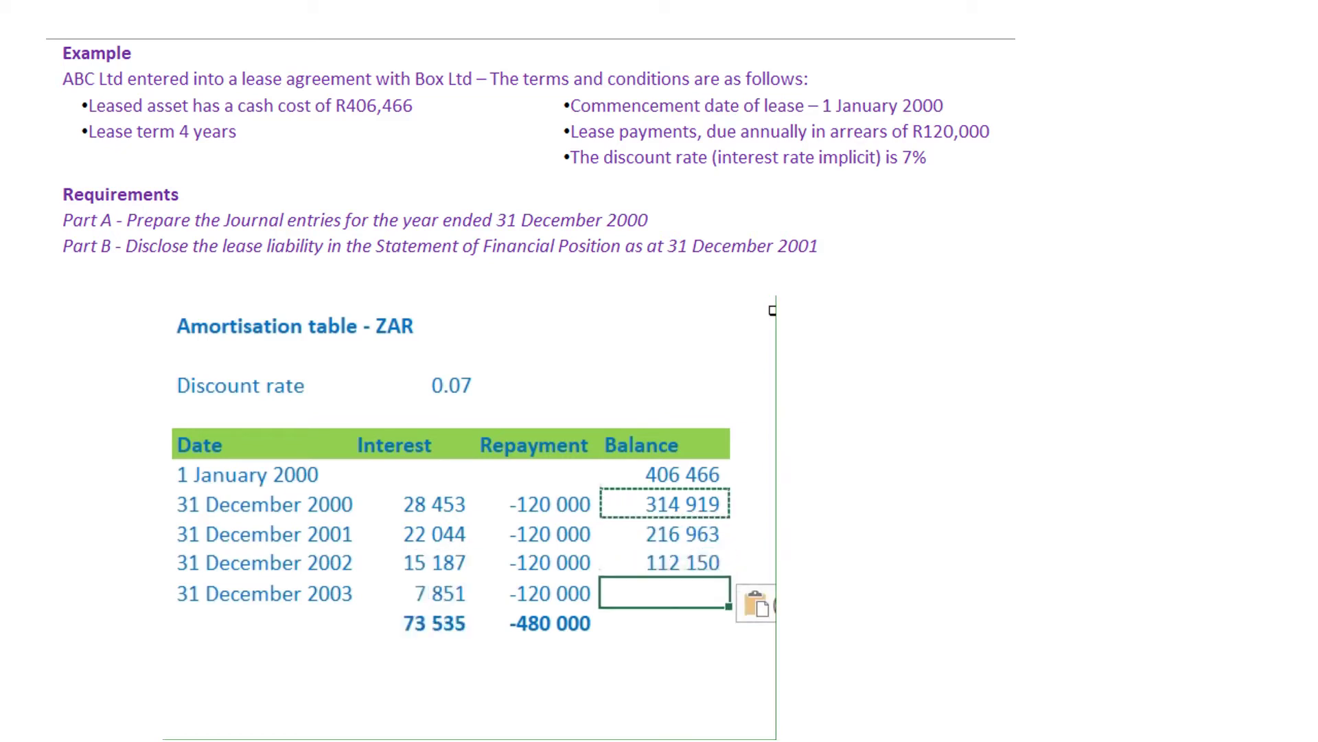
pyautogui.hotkey('ctrl', 'v')
# Step: Check the 2003 balance formula, which closes at 0.85
pyautogui.press('F2')
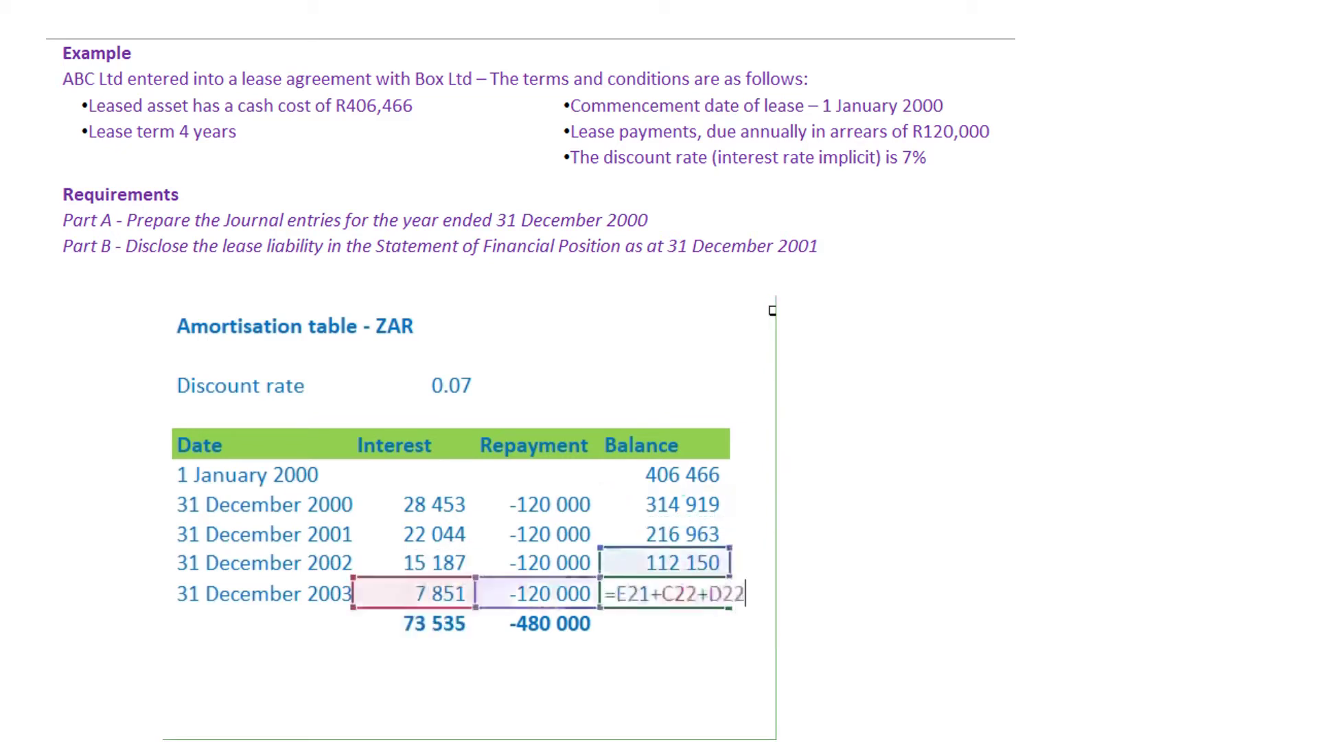
pyautogui.press('Return')
pyautogui.press('Up')
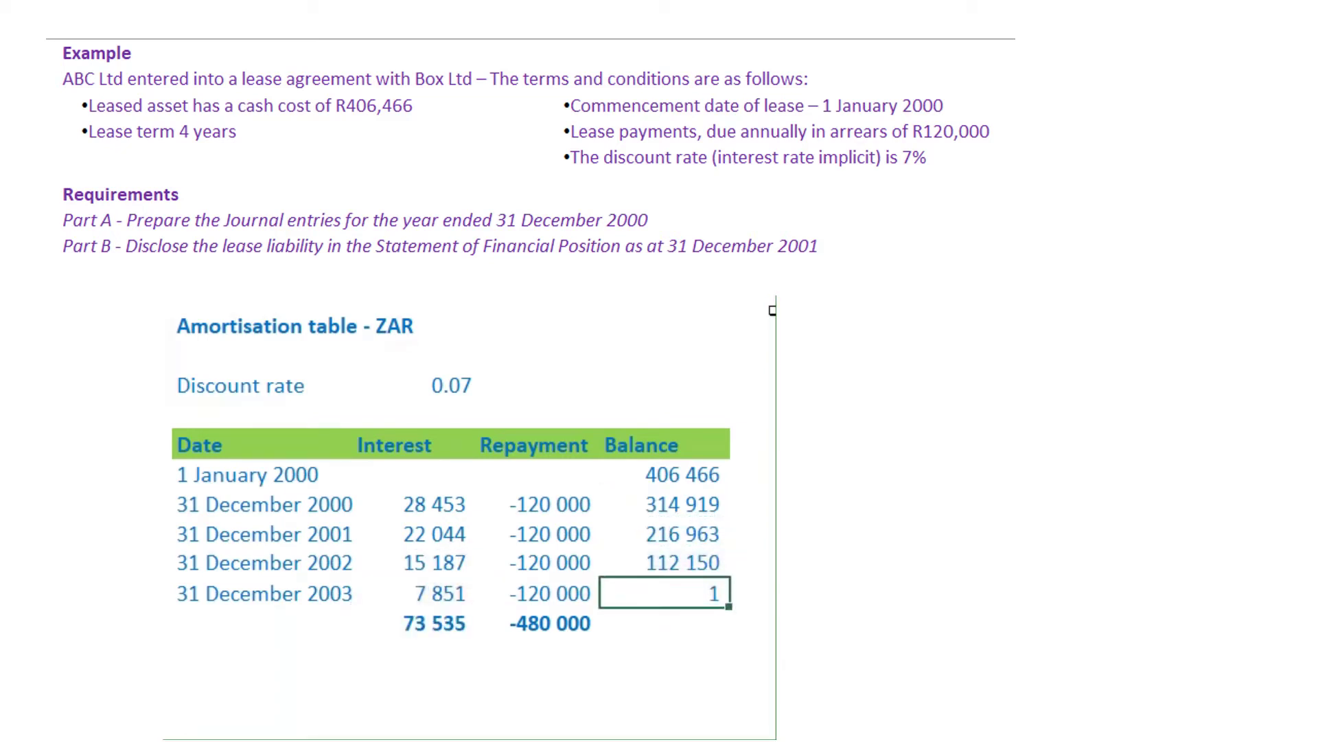
pyautogui.press('F2')
pyautogui.press('Escape')
# Step: Show all interest, repayment and balance figures with two decimals and widen the Repayment column
pyautogui.moveTo(661, 623); pyautogui.dragTo(441, 480)
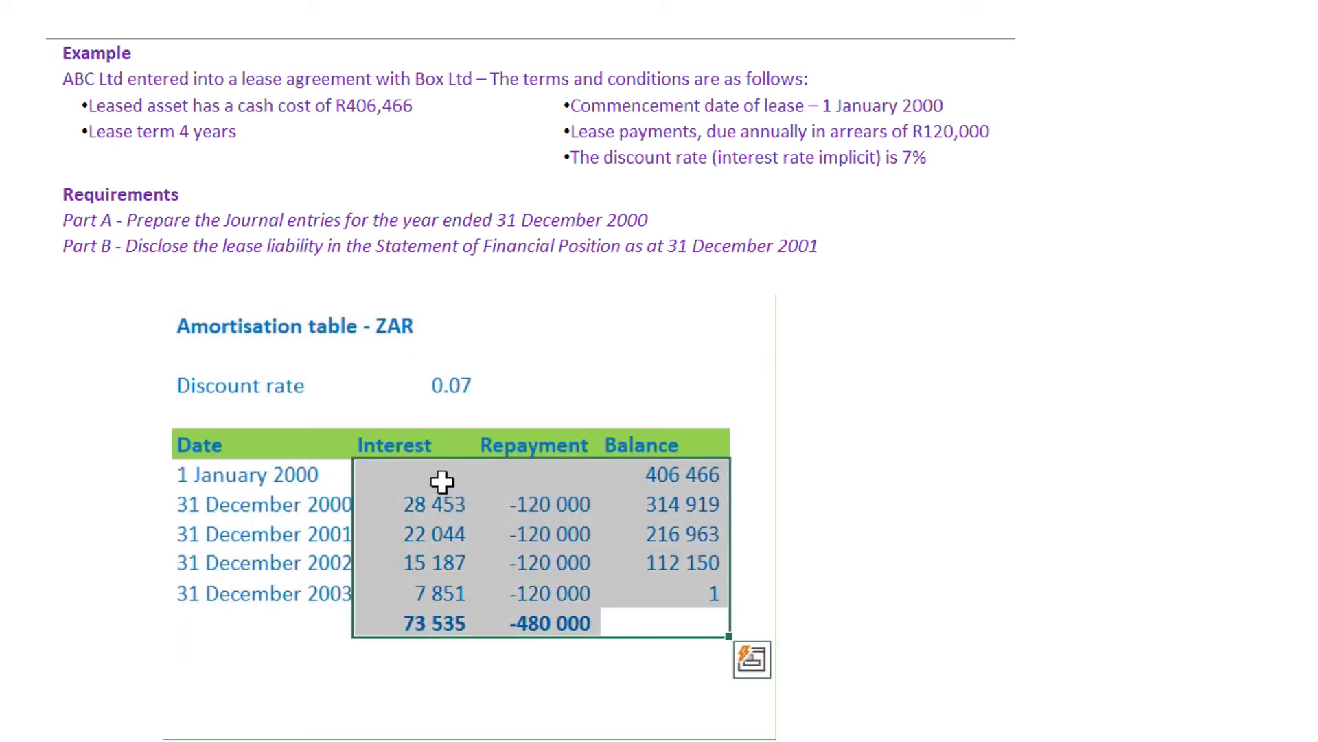
pyautogui.hotkey('ctrl', 'shift', '1')
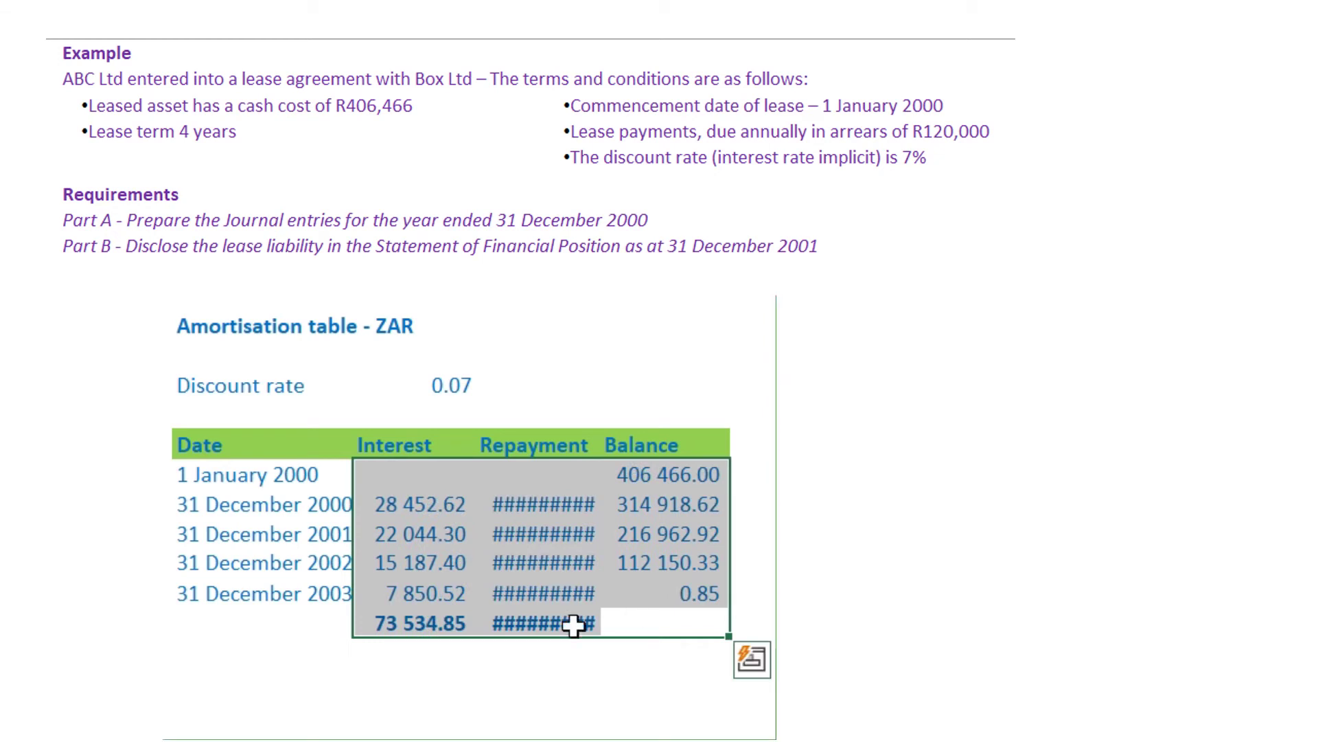
pyautogui.click(538, 622)
pyautogui.moveTo(611, 302); pyautogui.dragTo(634, 302)
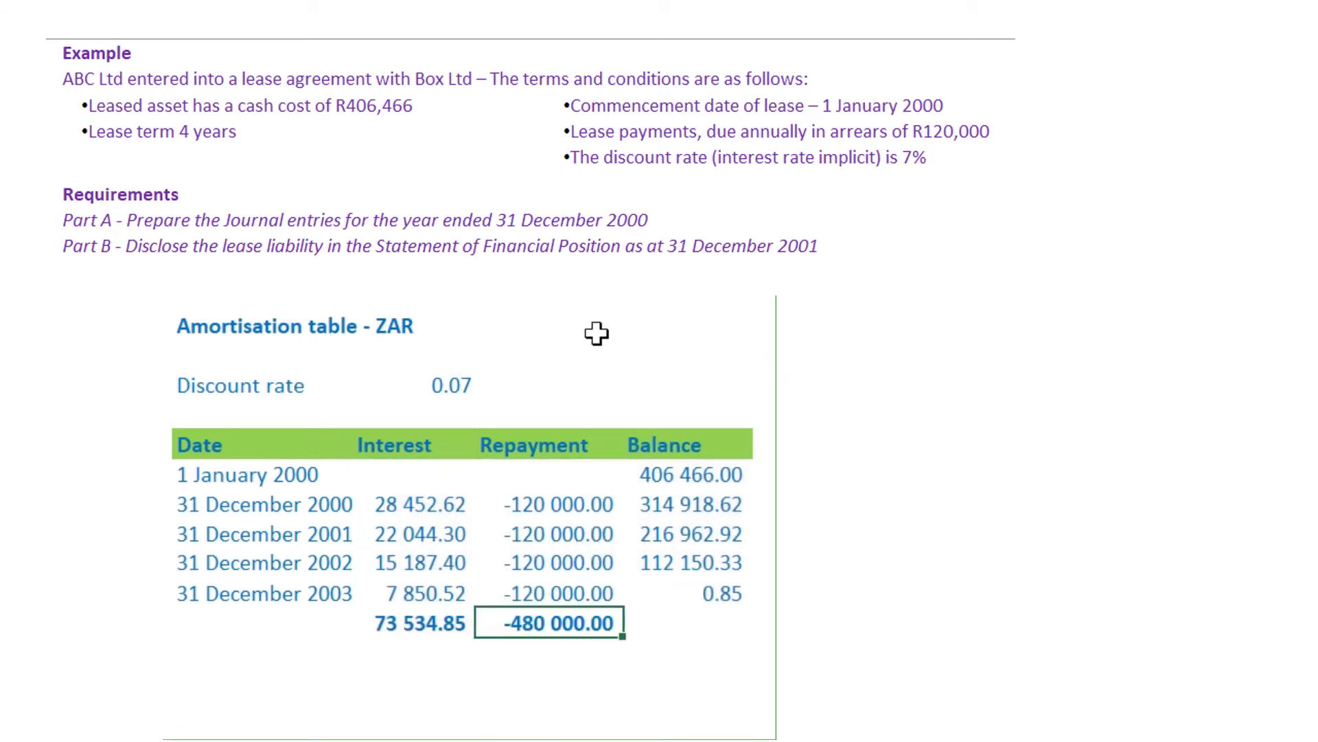
# Step: Bring the ABC Limited 2000 general journal template into view beside the table
pyautogui.click(706, 601)
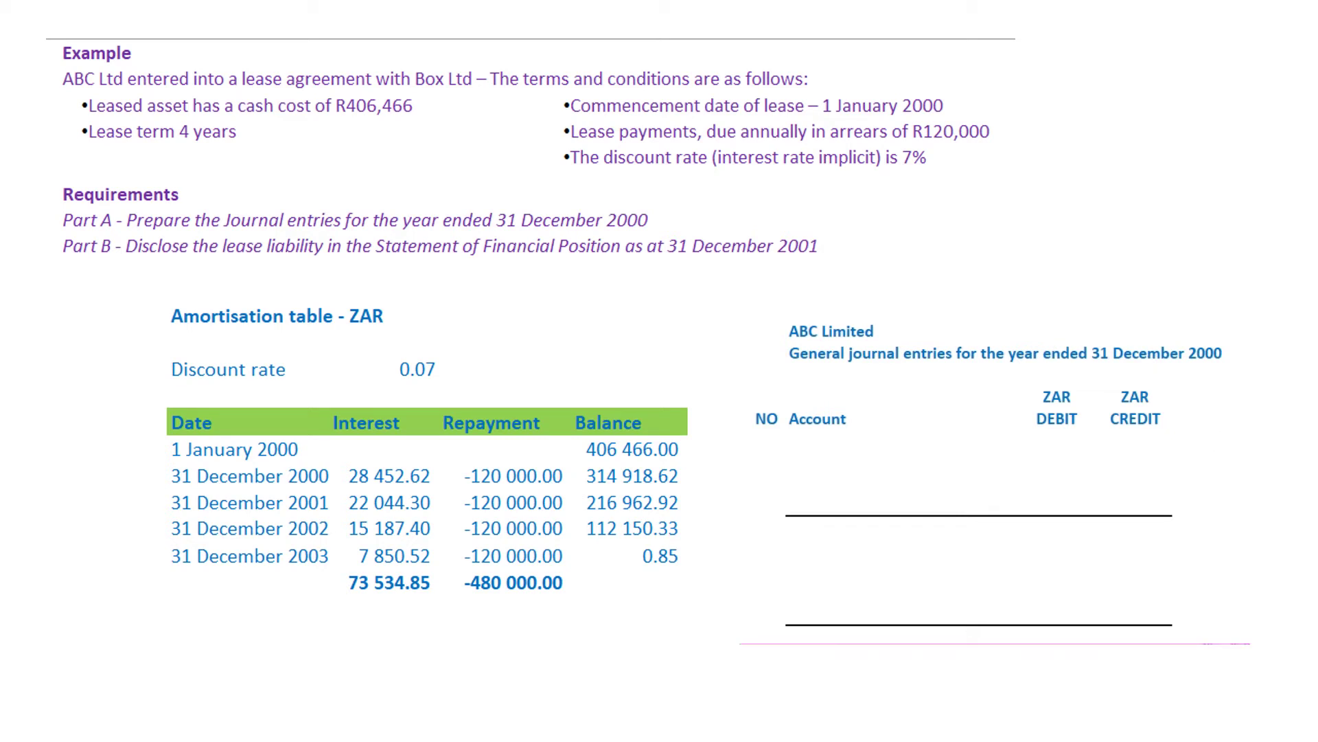
pyautogui.click(747, 548)
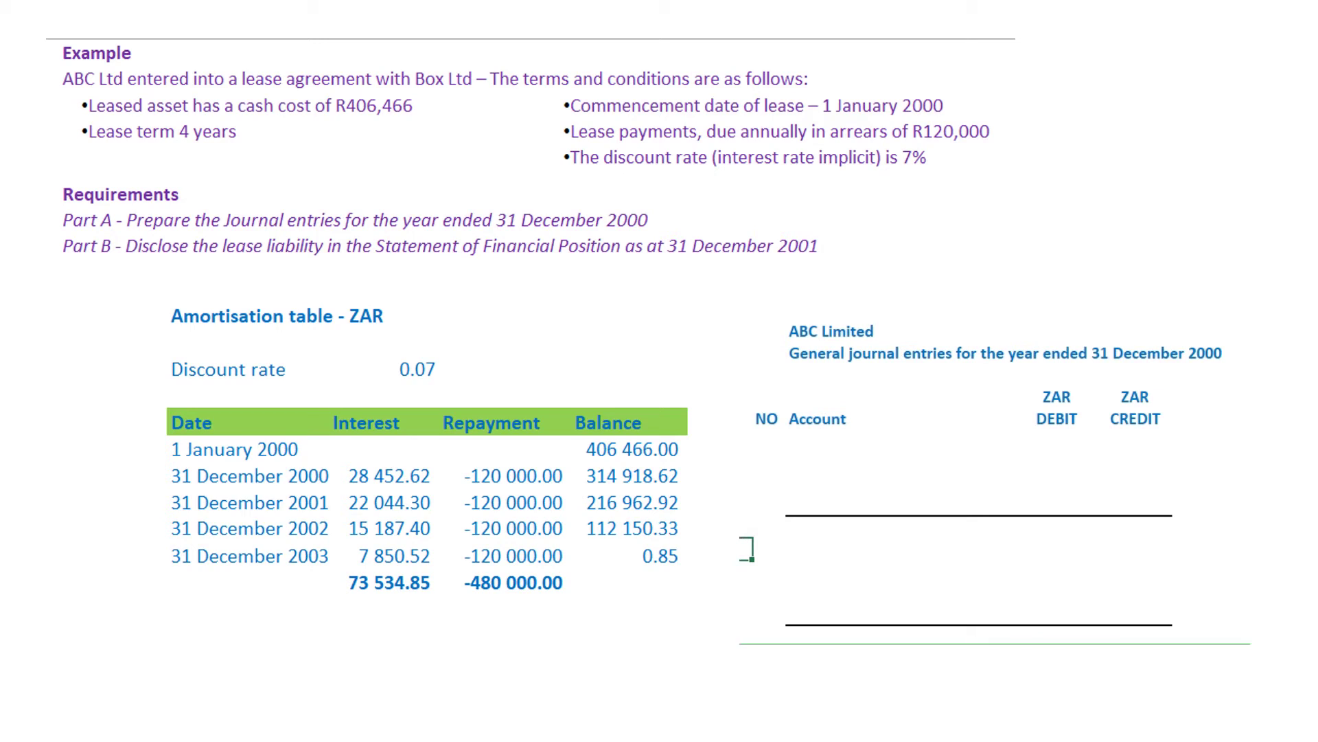